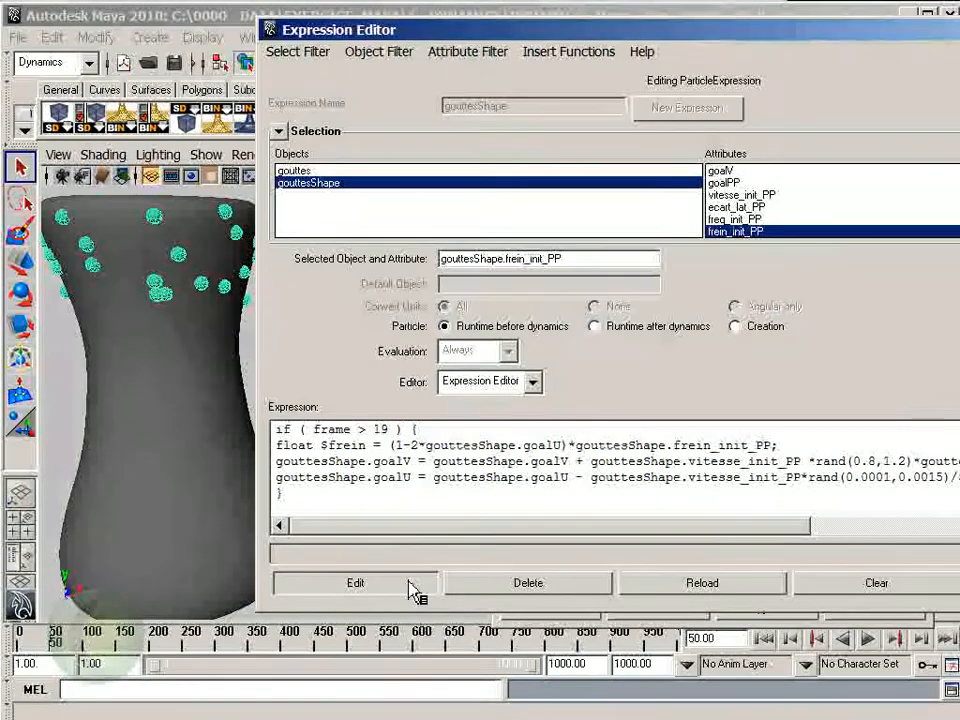
- Apply the runtime expression with the (1-2*gouttesShape.goalU) brake factor and play the drop simulation from the start
click(412, 590)
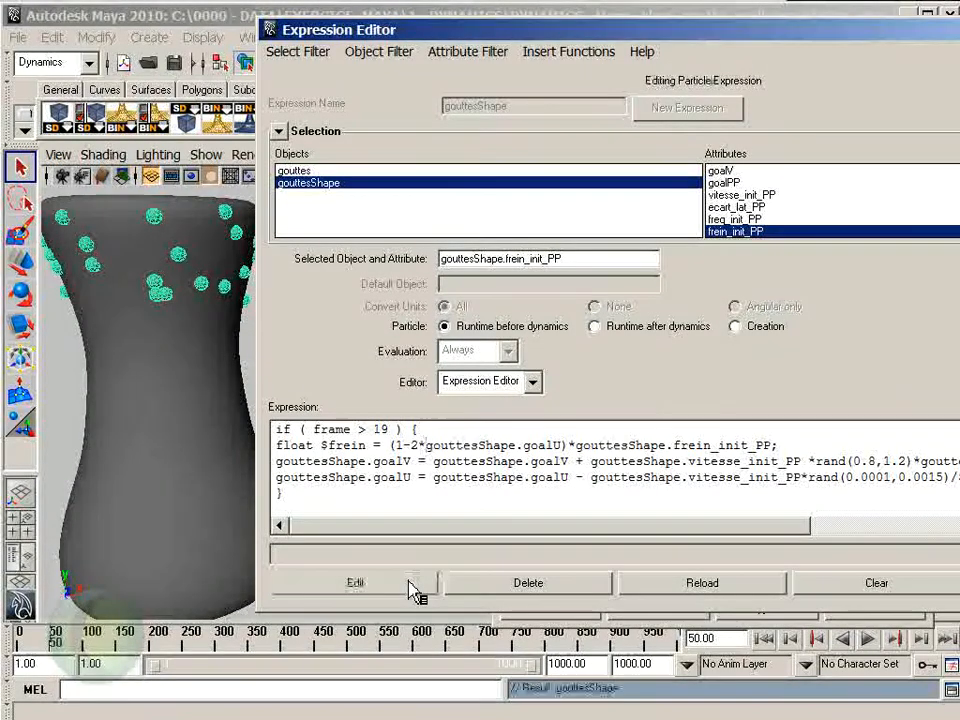
click(763, 638)
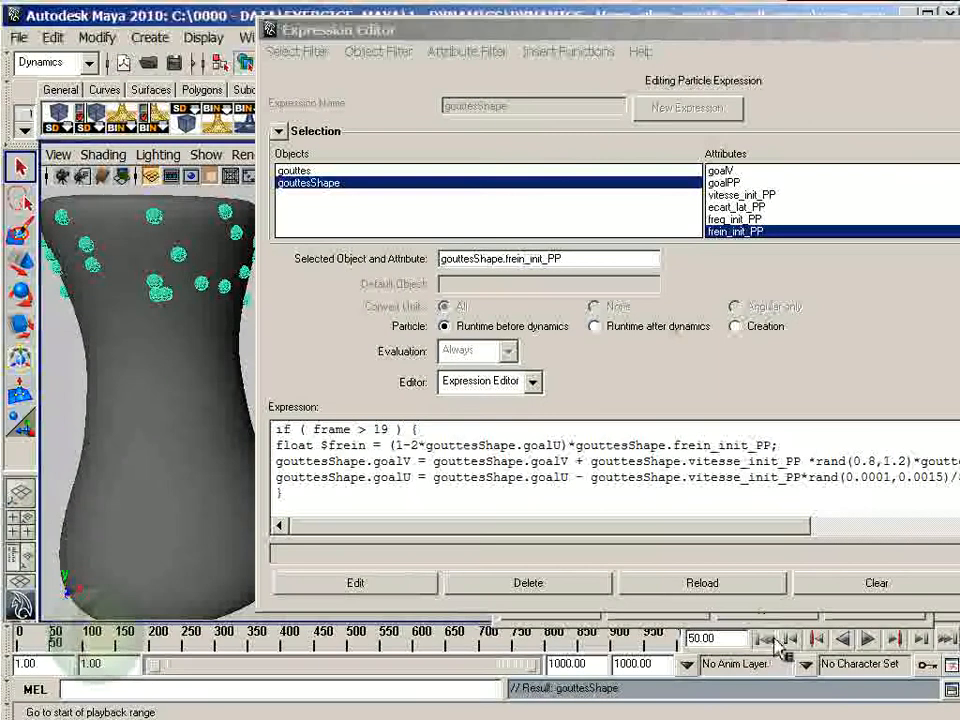
click(869, 639)
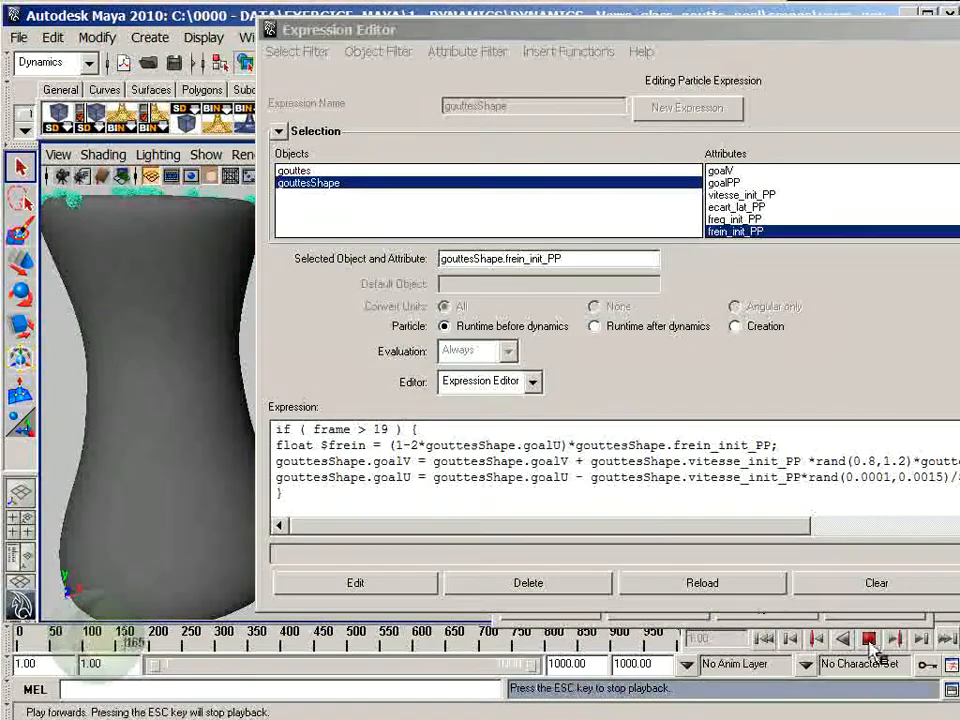
click(869, 641)
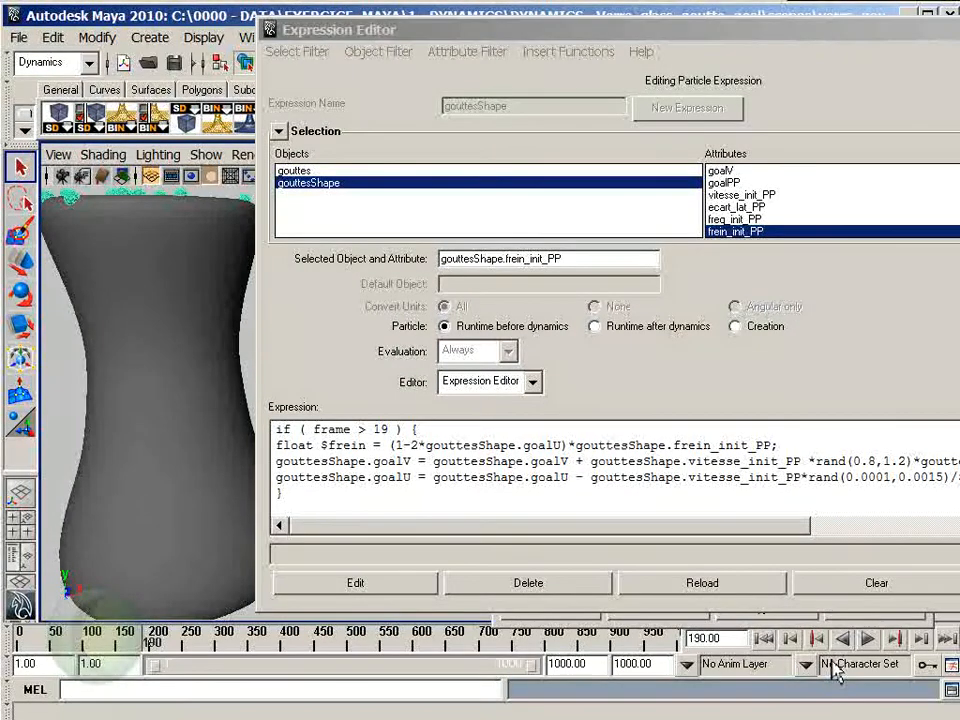
click(429, 456)
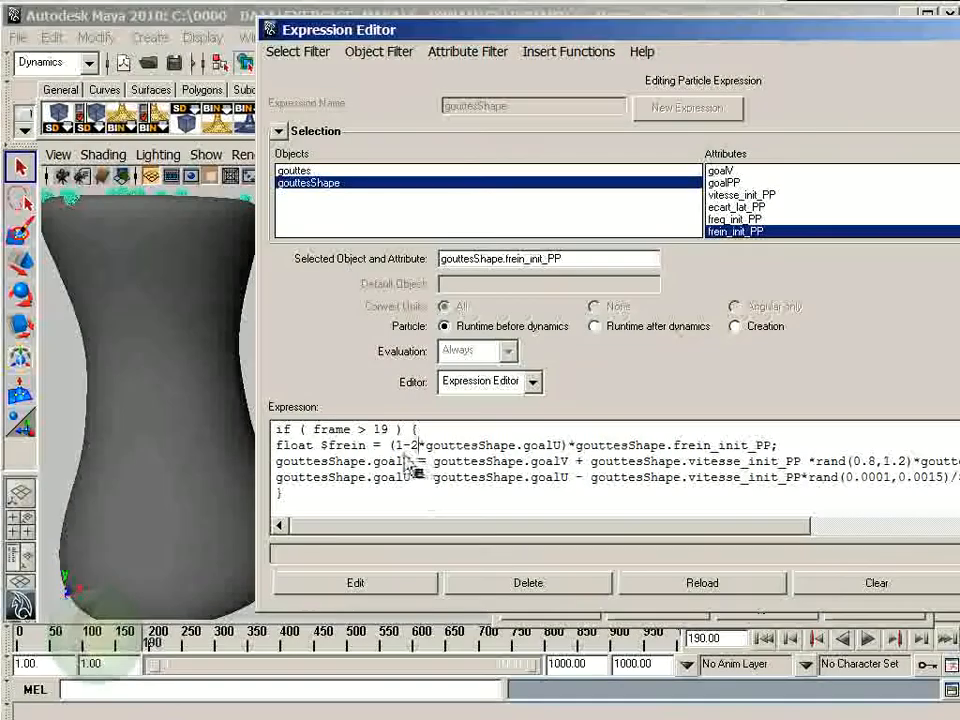
key(Left)
key(Left)
key(BackSpace)
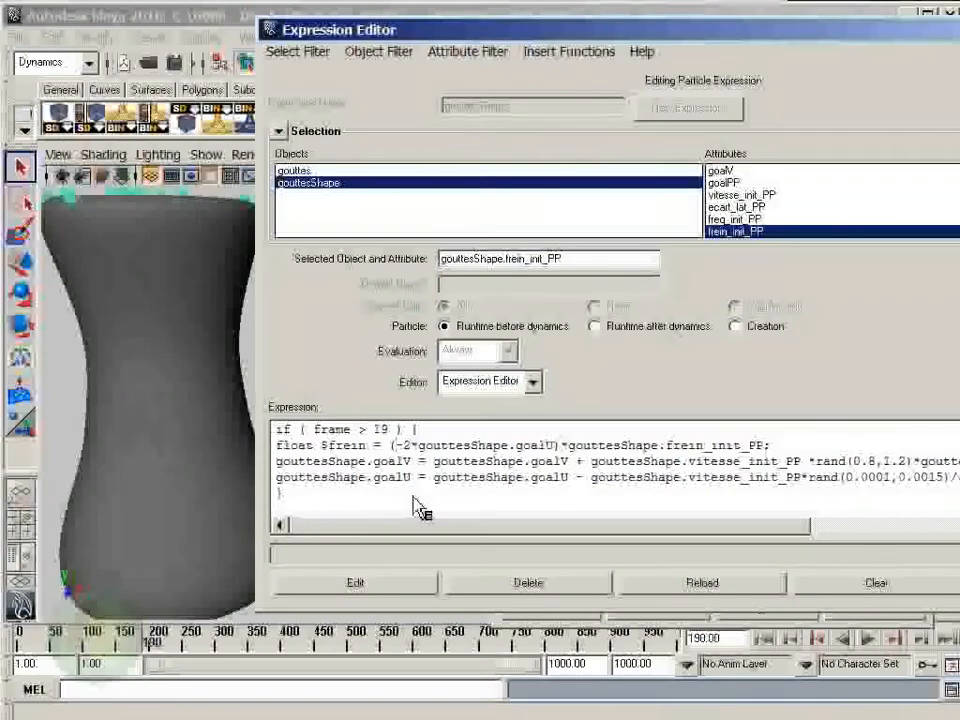
text(2)
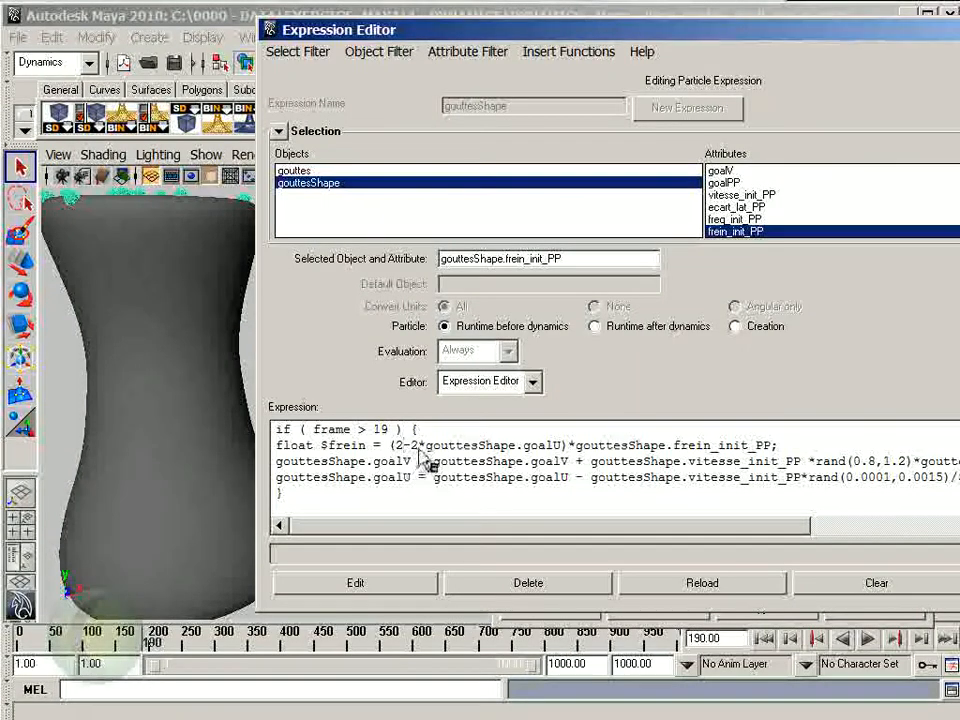
key(BackSpace)
text(1)
- Rewrite the $frein line as 2*(1-gouttesShape.goalU)*gouttesShape.frein_init_PP and apply the runtime expression
key(Delete)
key(Delete)
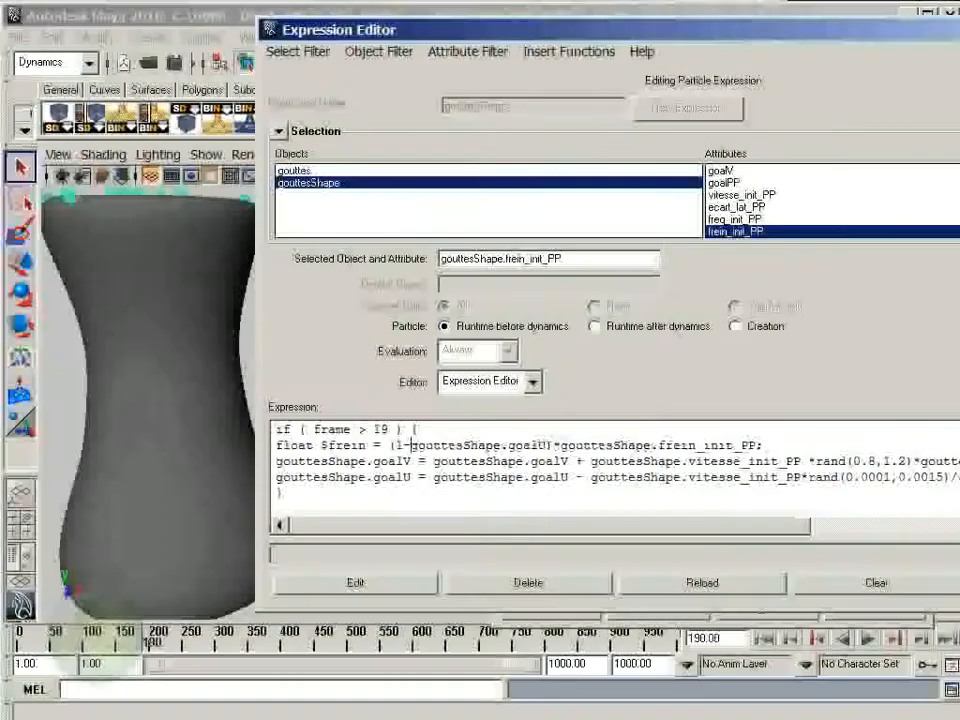
click(395, 443)
text(2*)
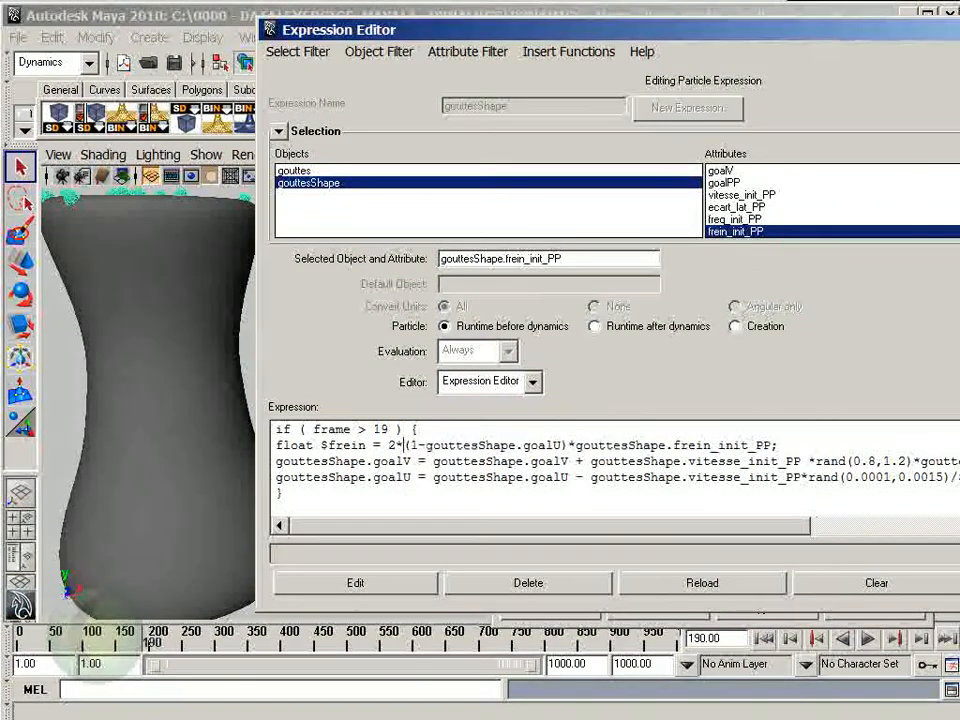
click(420, 588)
- Play the simulation from the first frame to check how the drops slide with the rewritten brake formula
click(763, 638)
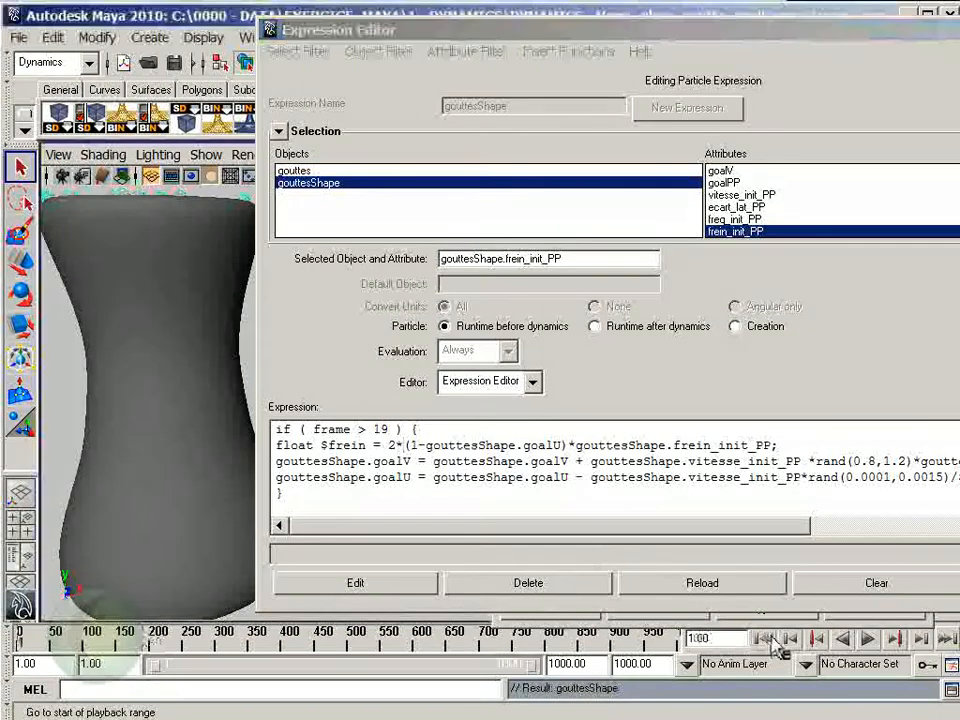
click(869, 639)
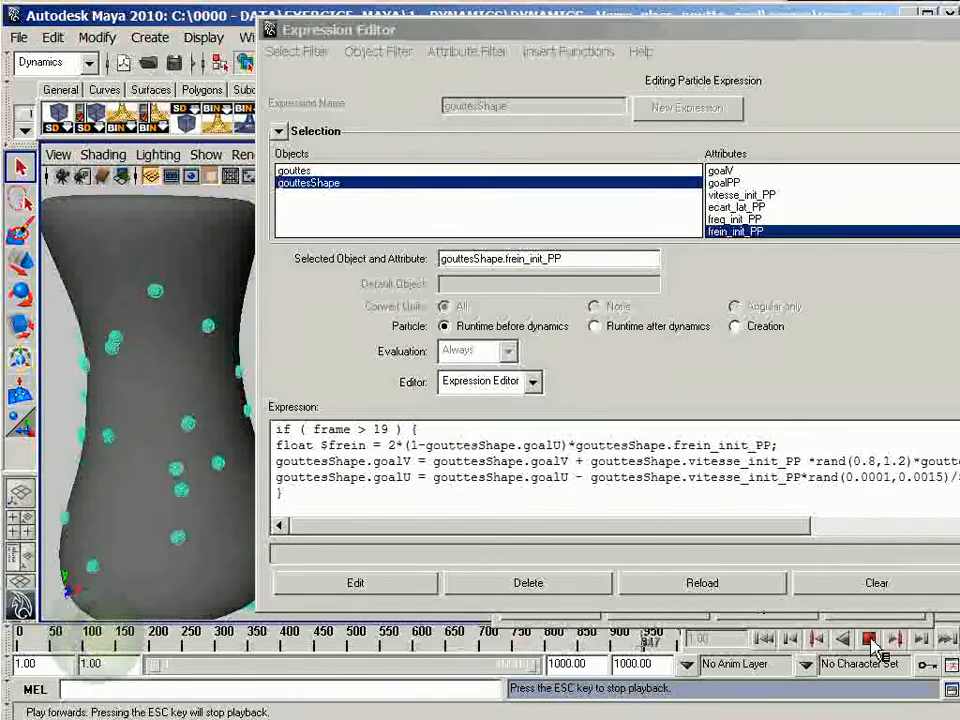
click(871, 641)
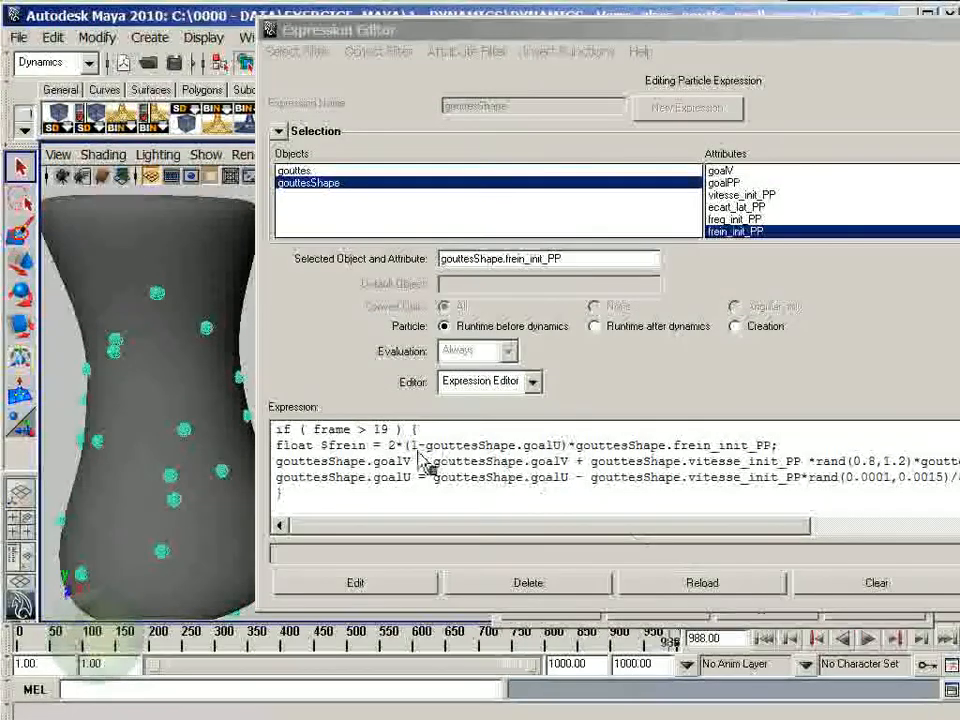
- Set the multiplier in the $frein line to 10 and apply the runtime expression
click(390, 447)
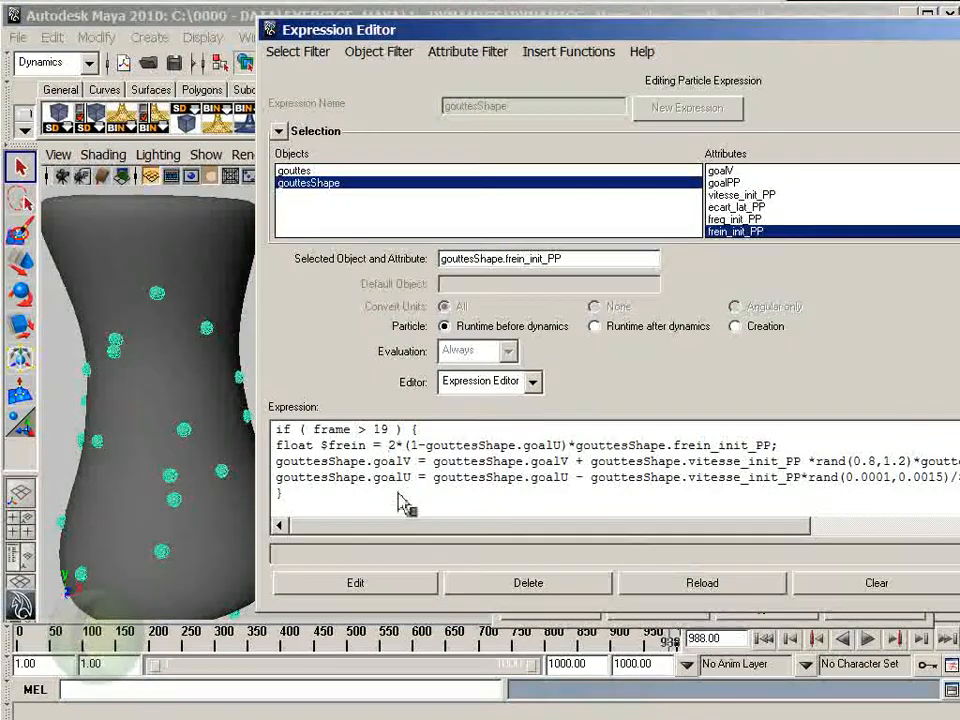
key(Delete)
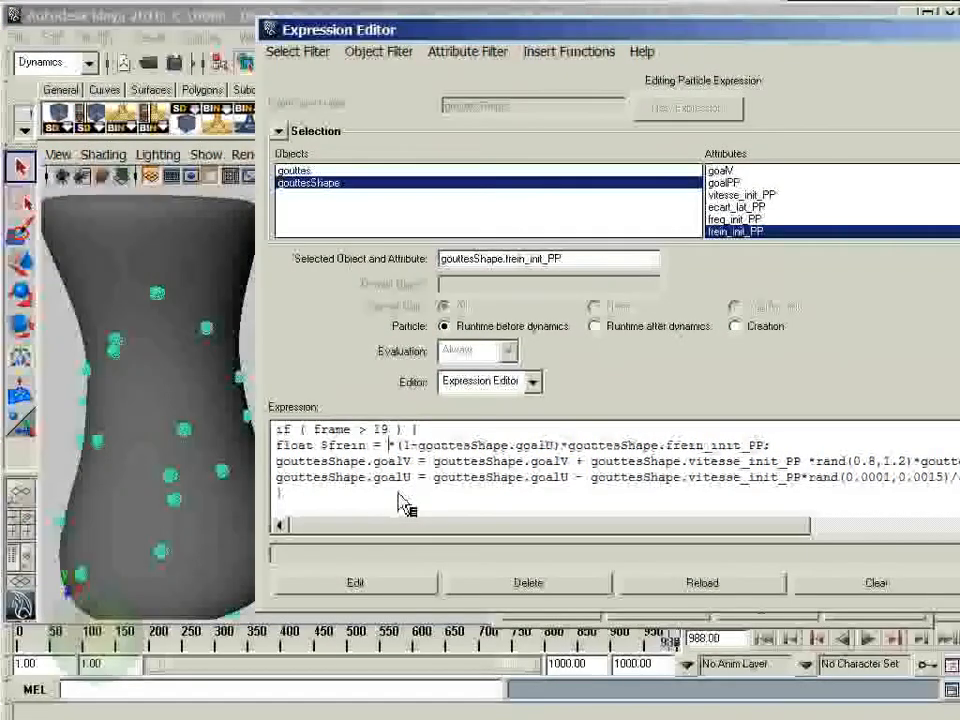
text(10)
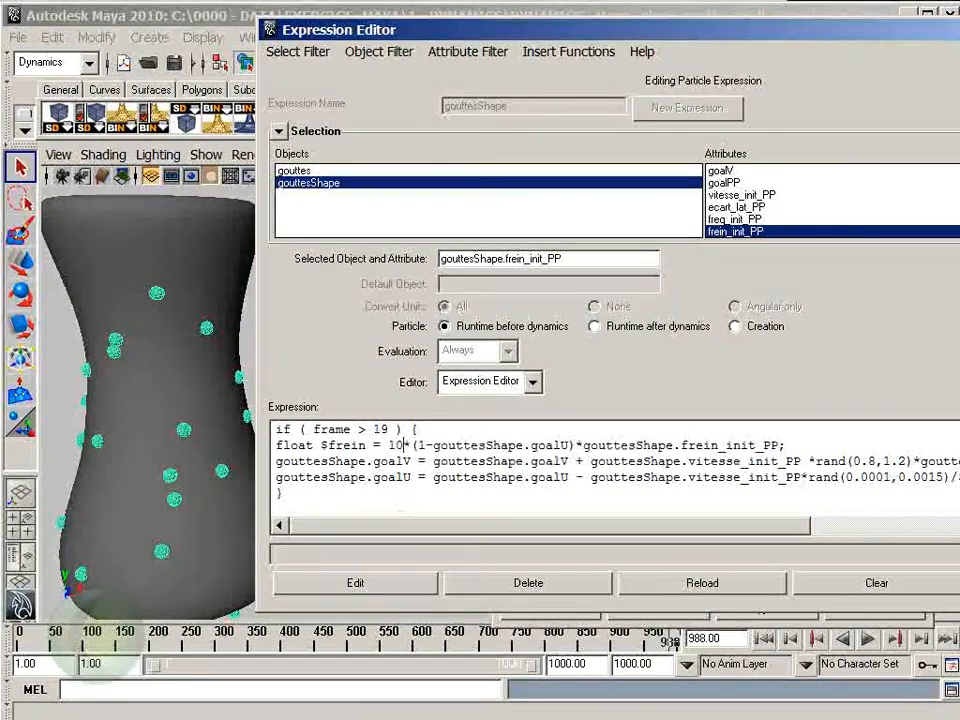
click(352, 588)
- Replay the simulation from the first frame to check the drops' motion with the brake multiplier of 10
click(763, 638)
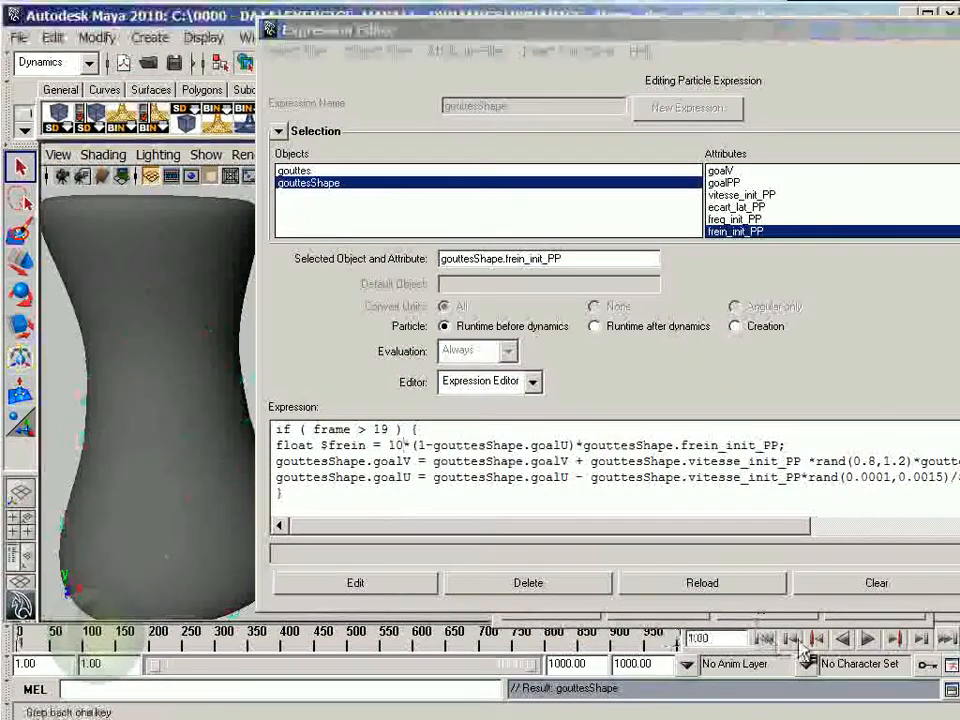
click(868, 638)
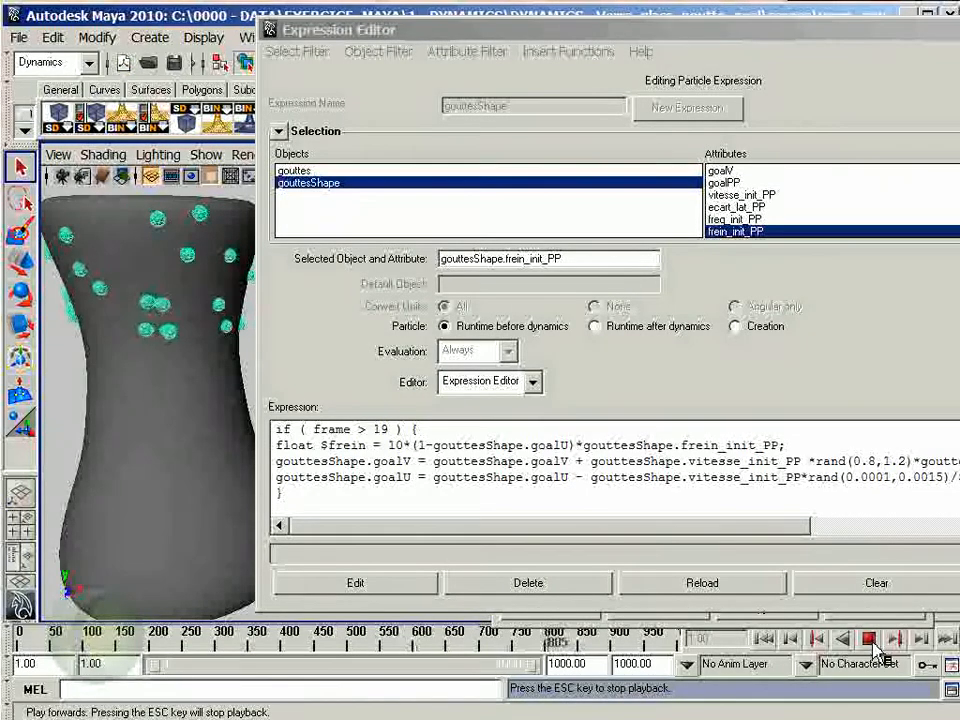
click(869, 639)
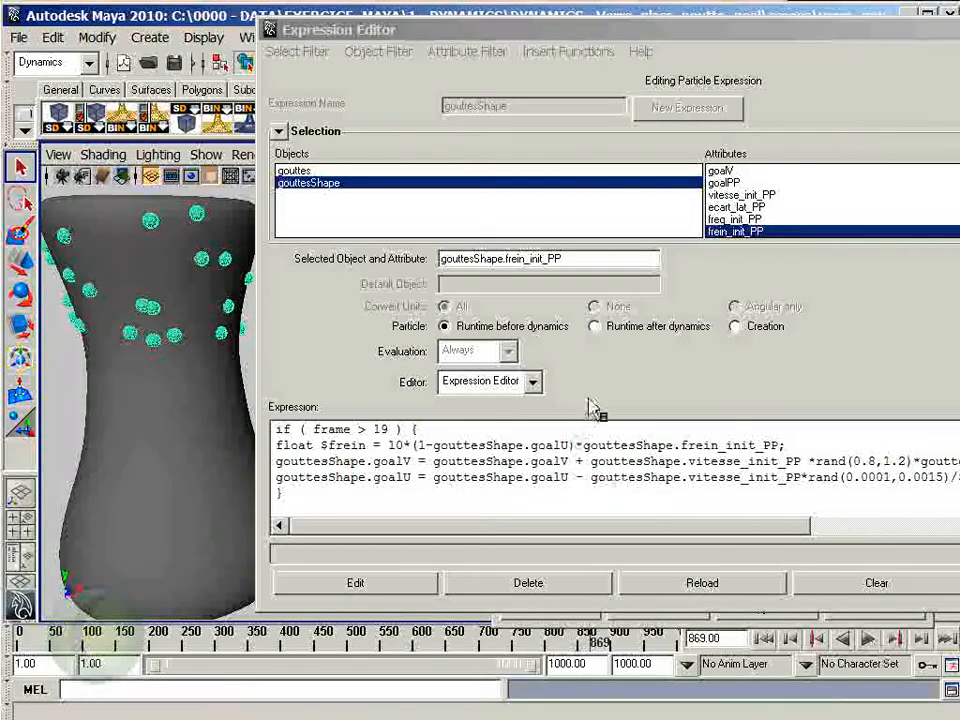
- Review the particle Creation expression with the frein_init_PP random range, and return to the Runtime before dynamics expression
click(755, 345)
click(750, 336)
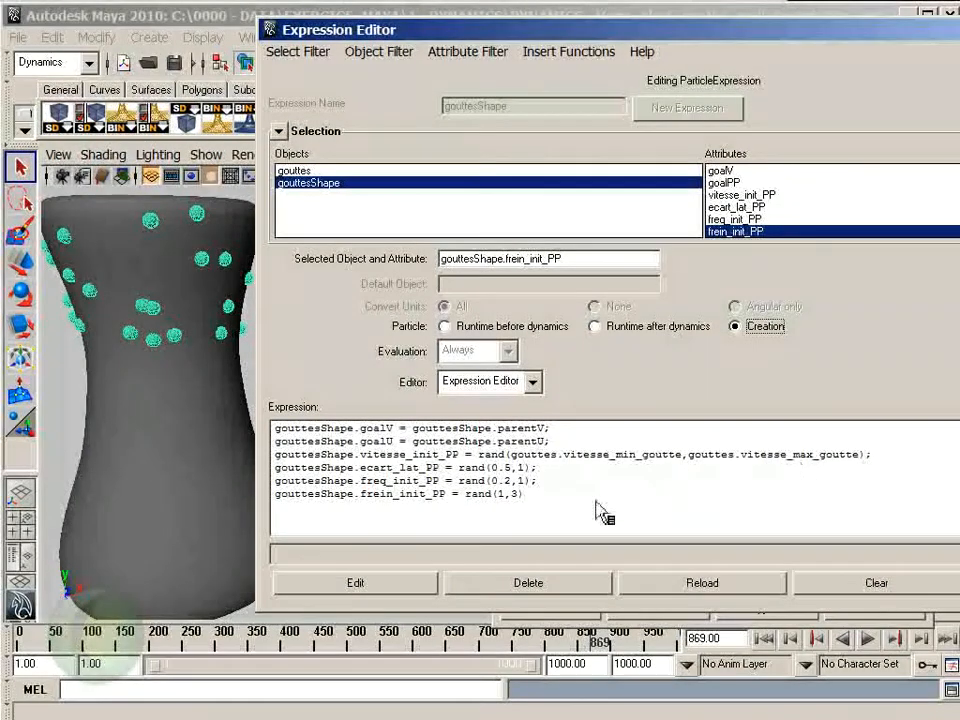
click(515, 327)
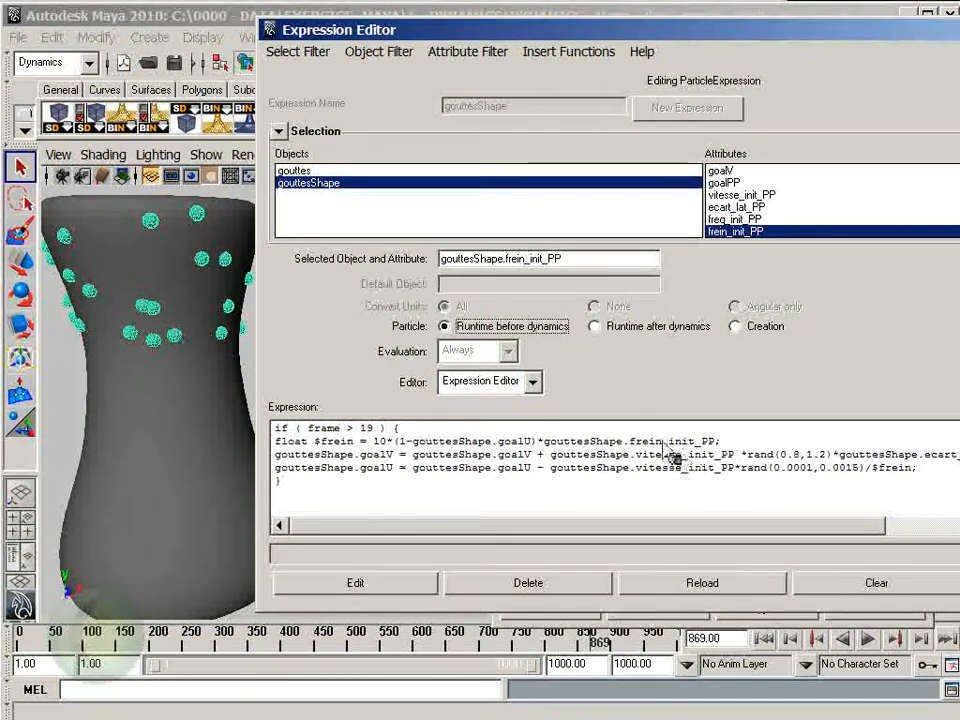
- Add a keyable float scalar attribute named frein_goutte to the gouttes transform and show it among the extra attributes
drag(613, 35, 958, 190)
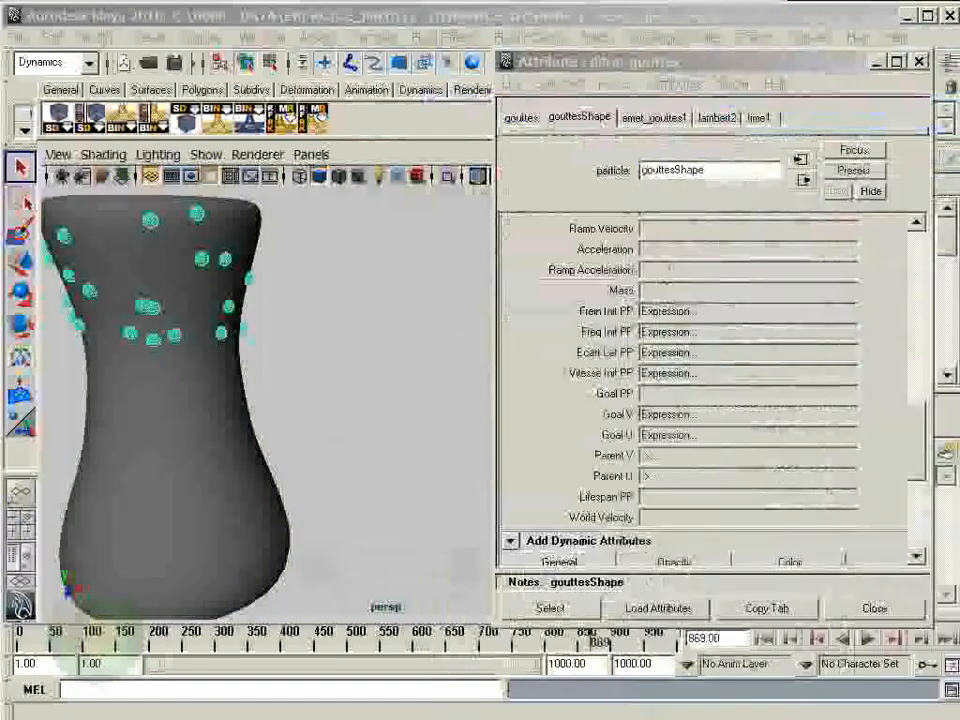
click(528, 119)
click(698, 84)
click(697, 106)
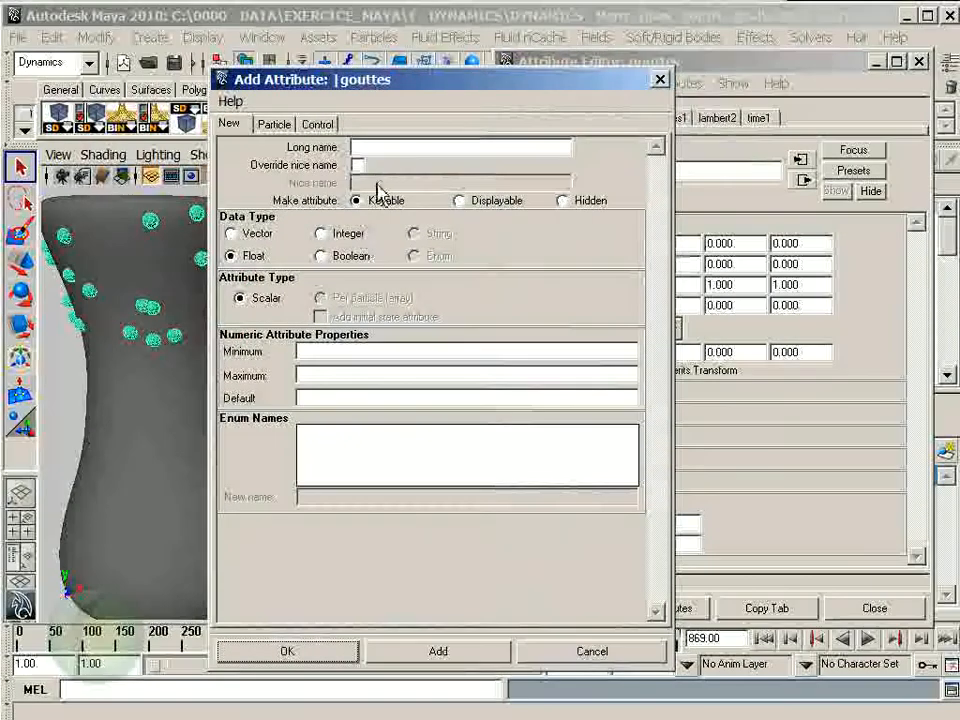
text(frein_goutte)
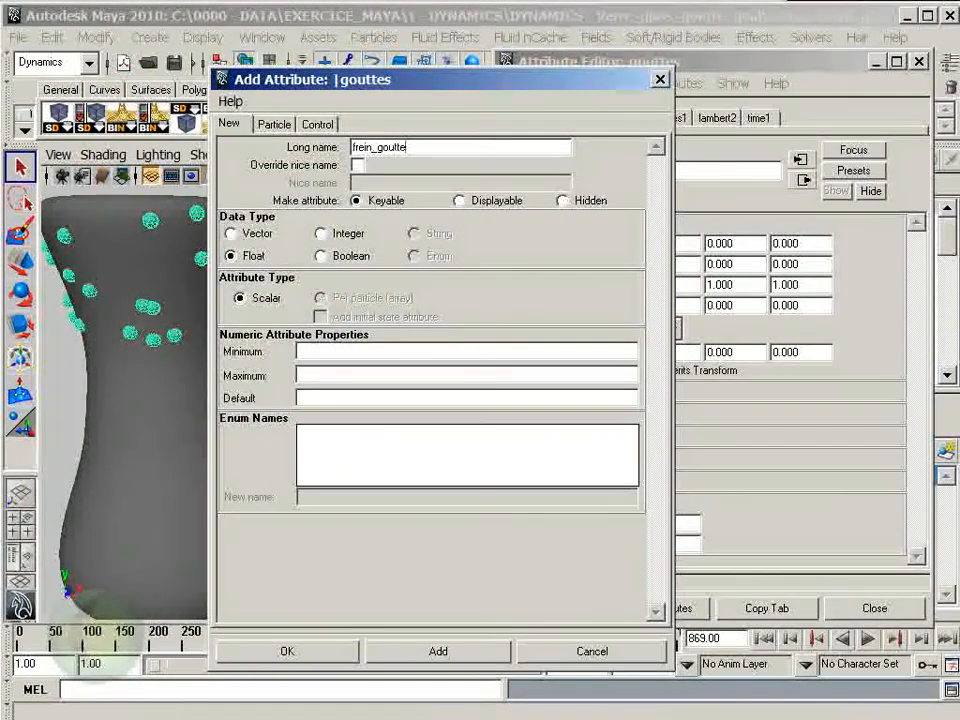
drag(419, 90, 516, 82)
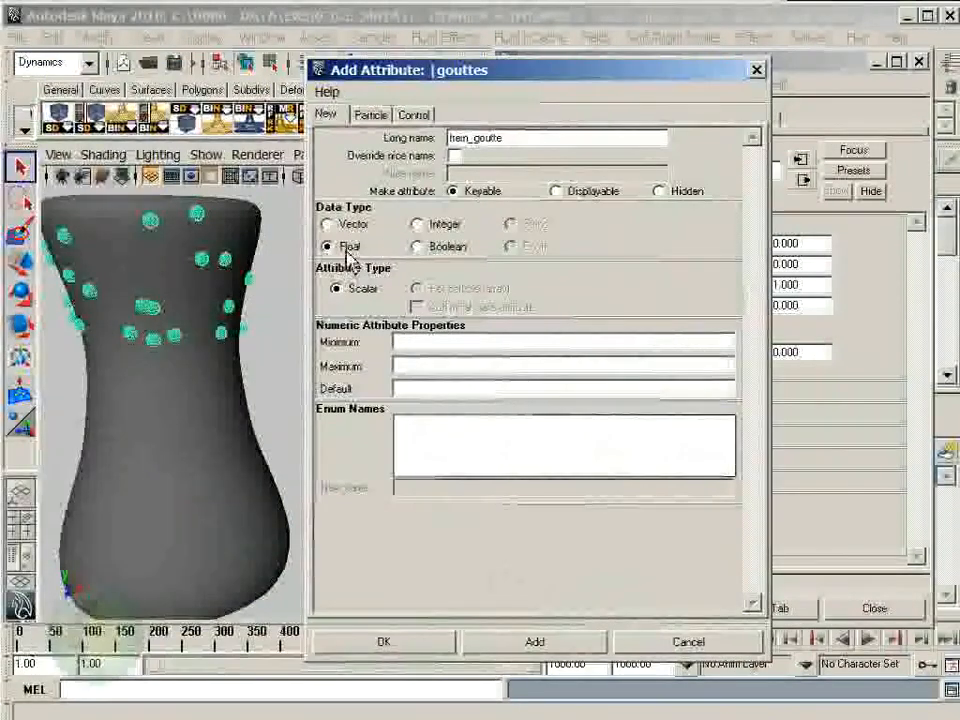
click(515, 645)
click(688, 642)
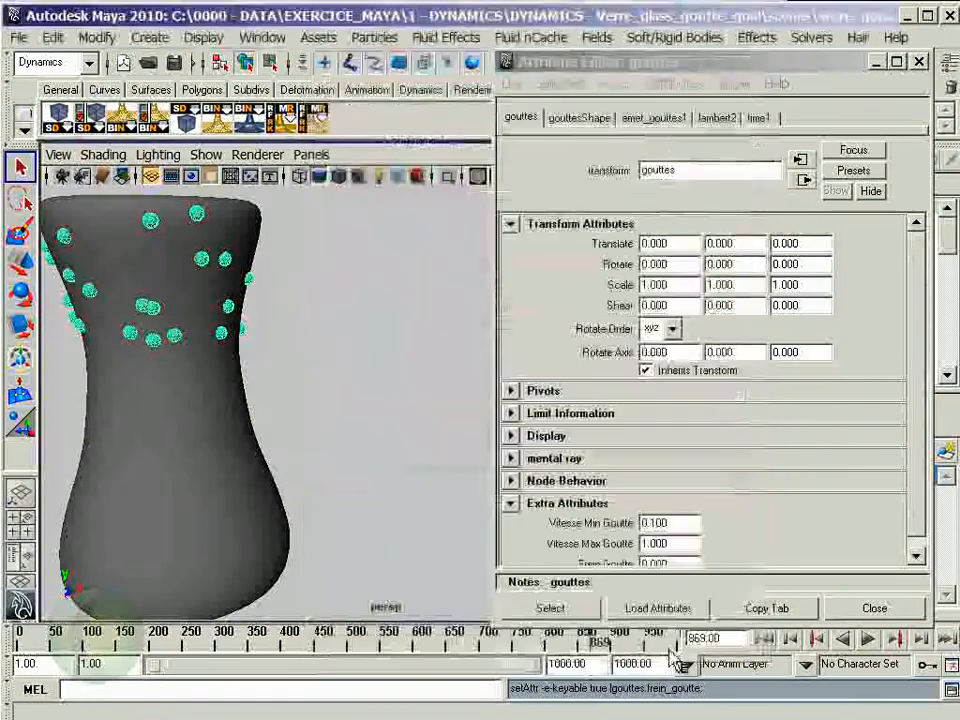
click(919, 555)
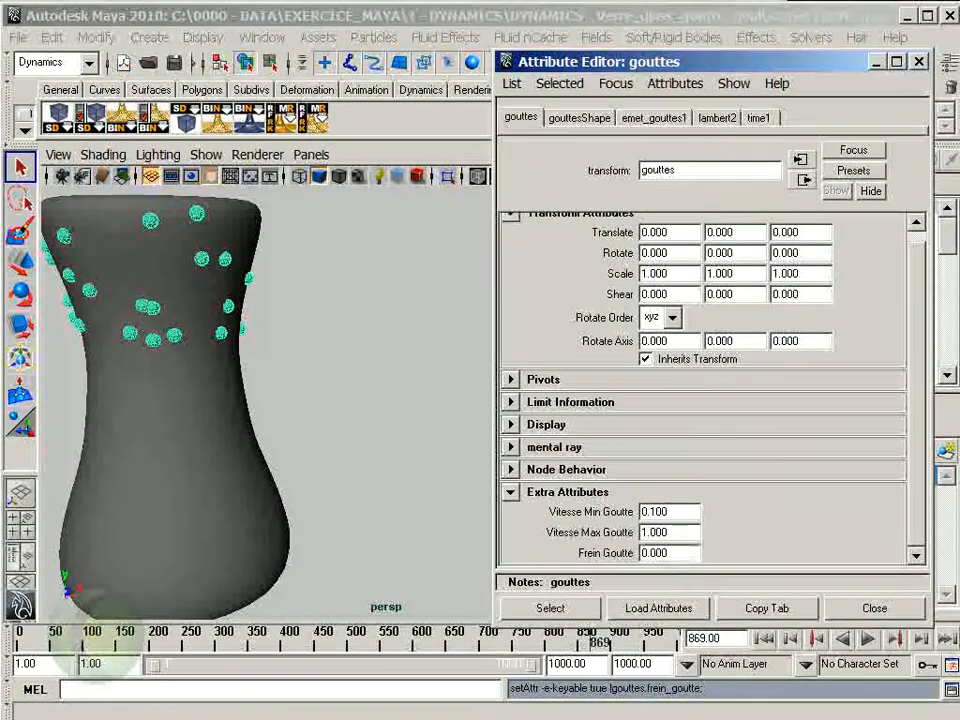
- Switch the particle expression to Creation, and select the full name gouttes.frein_goutte in a new expression on Frein Goutte
drag(950, 500, 400, 48)
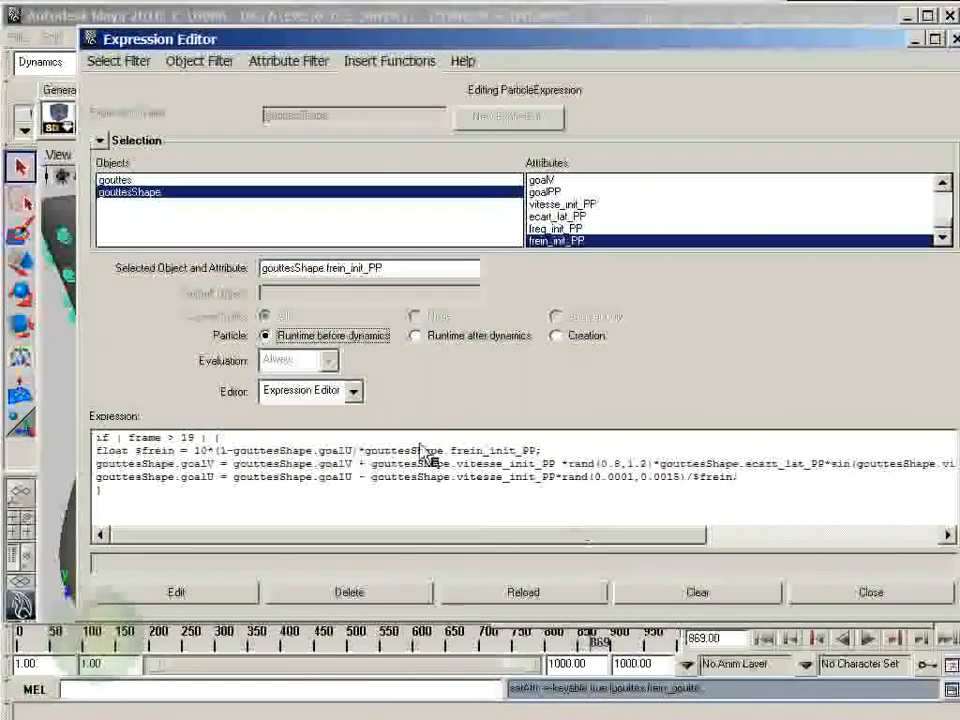
click(587, 340)
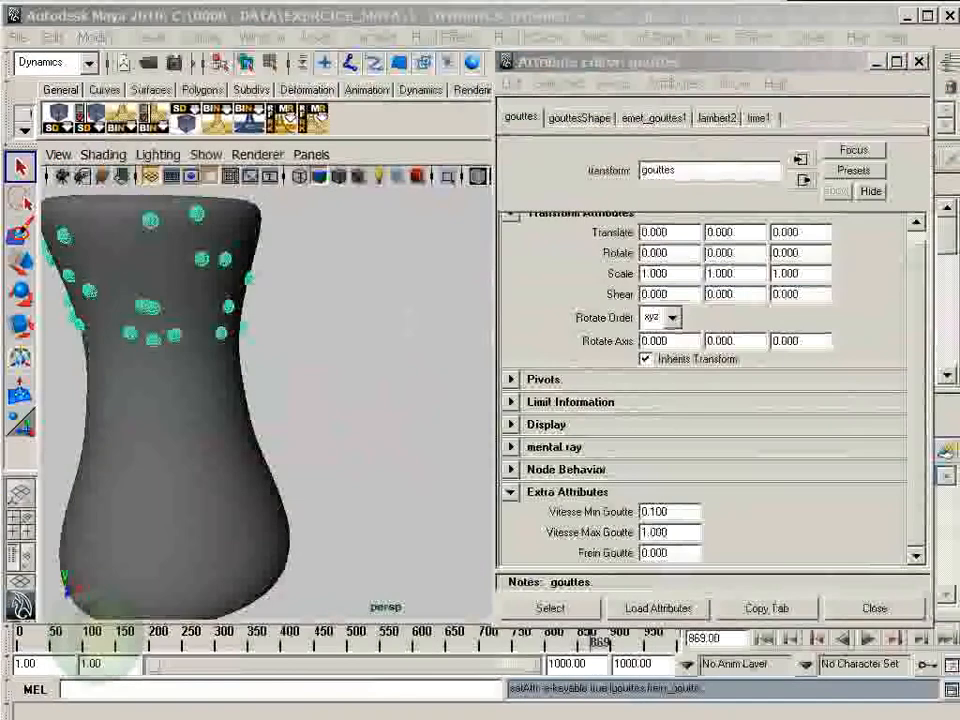
right_click(686, 553)
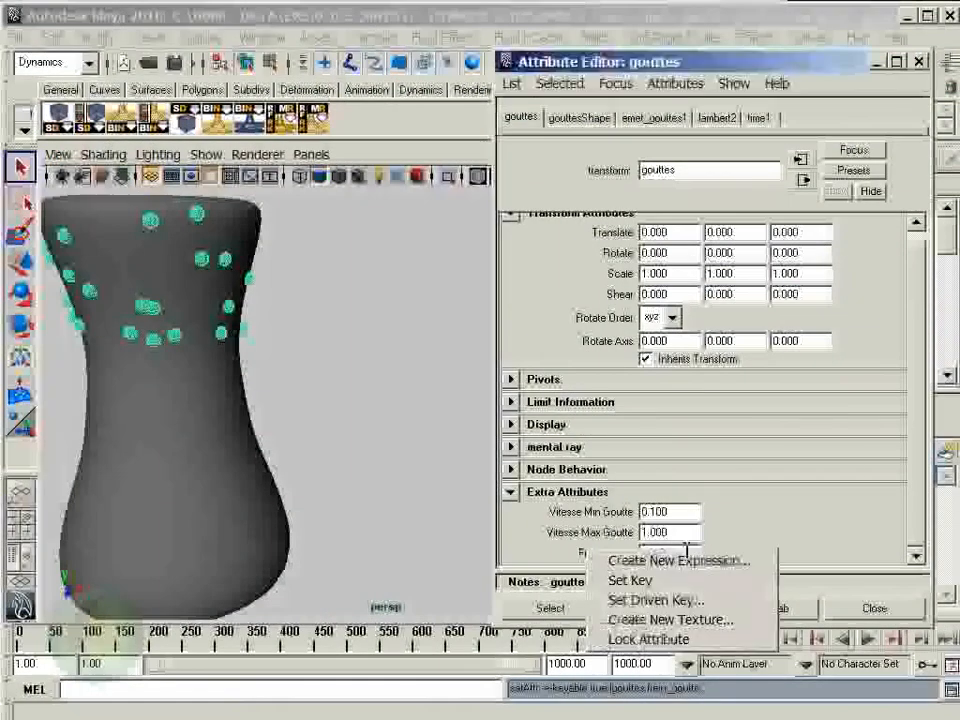
click(686, 561)
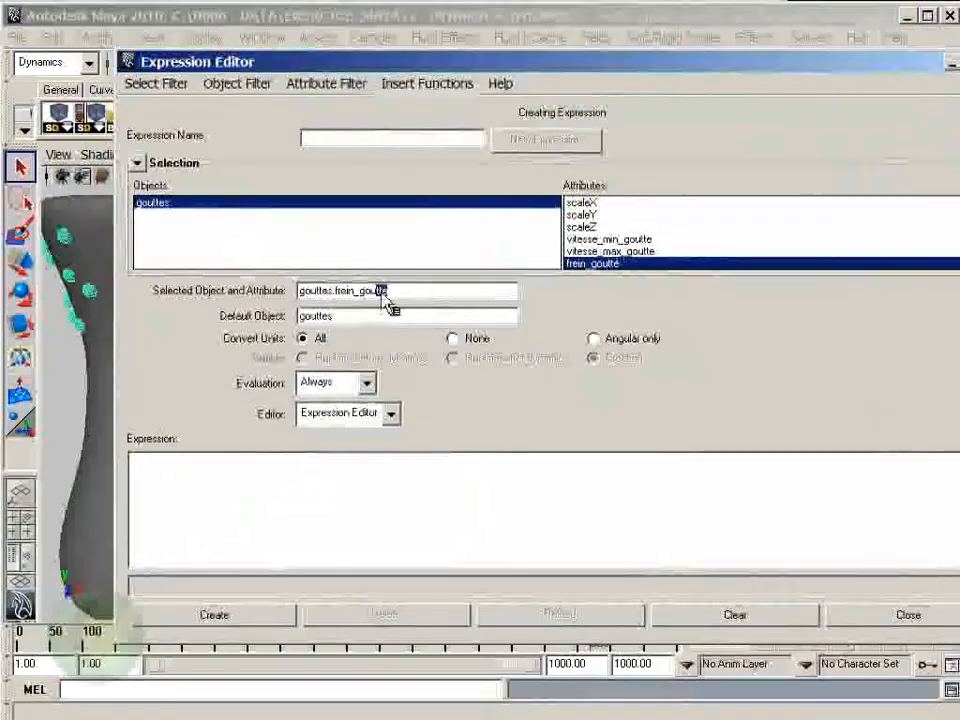
drag(383, 299, 195, 304)
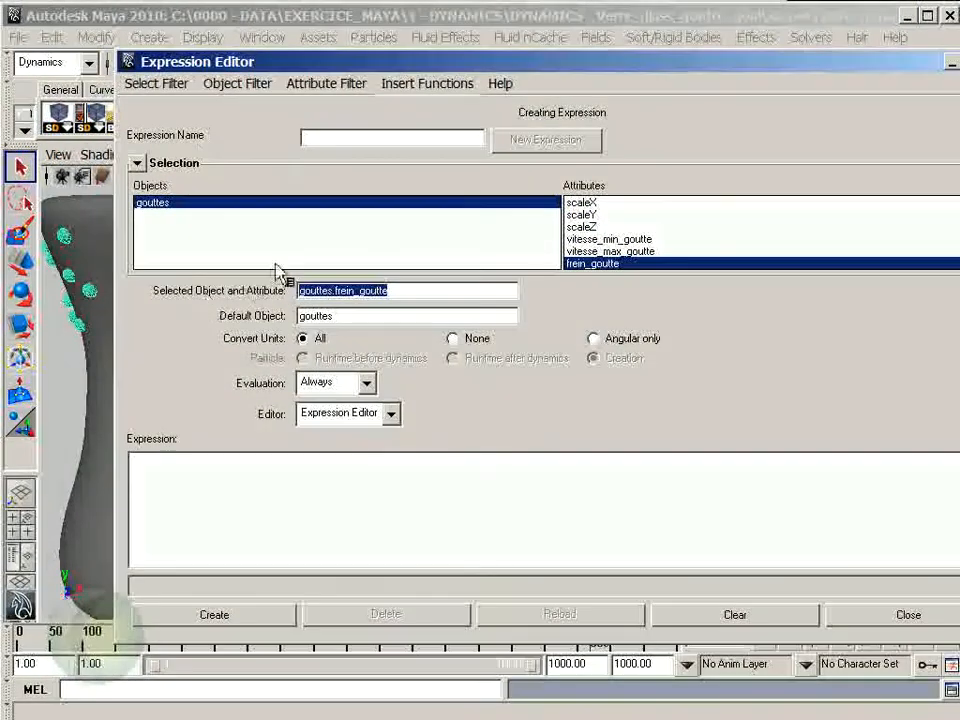
drag(462, 66, 959, 190)
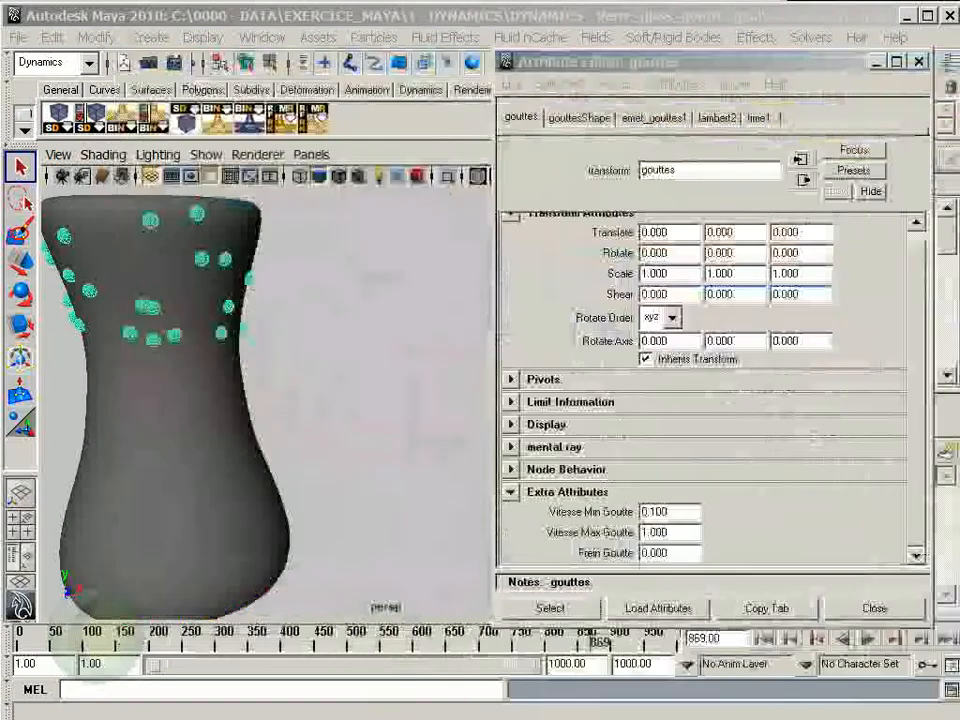
- In the gouttesShape Creation expression, multiply the freq_init_PP random range by gouttes.frein_goutte and apply the edit
click(579, 117)
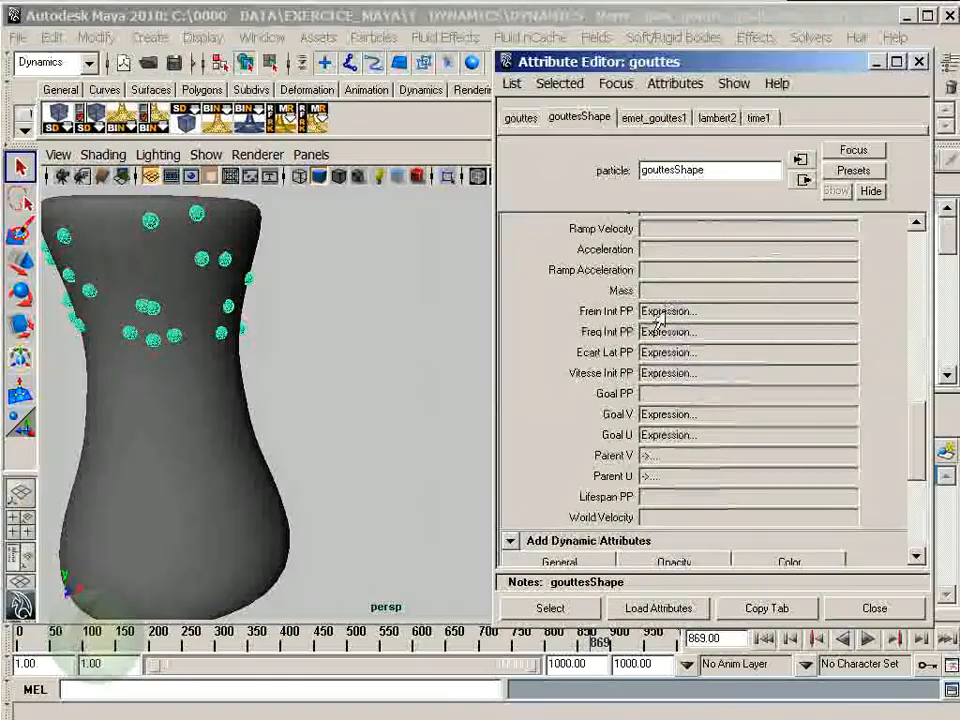
click(671, 324)
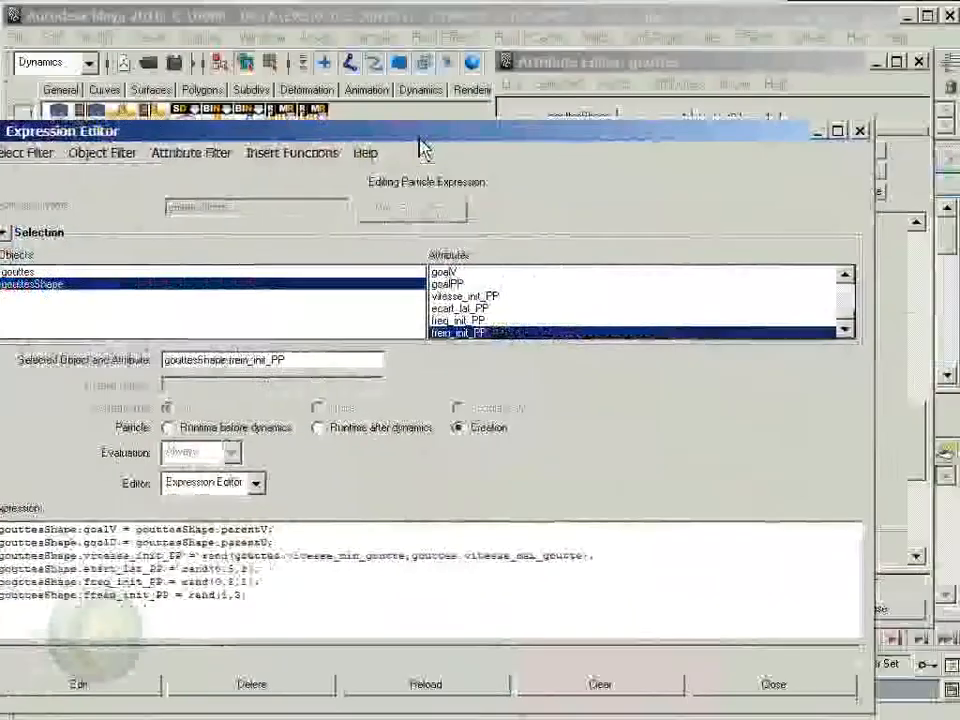
drag(420, 141, 460, 76)
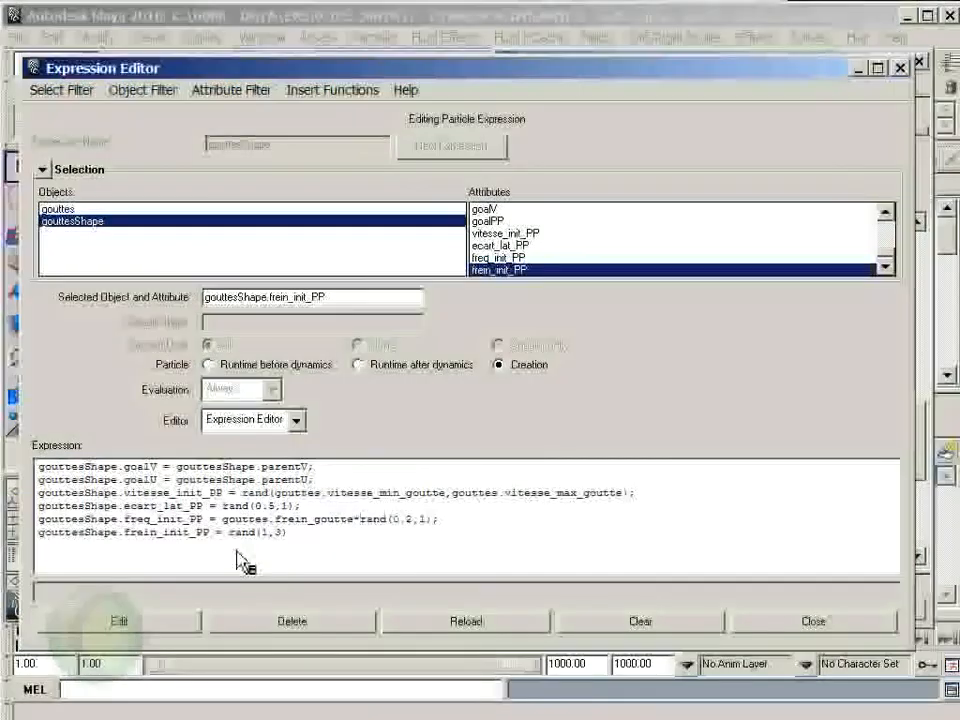
ctrl+scroll(238, 558, up, 2)
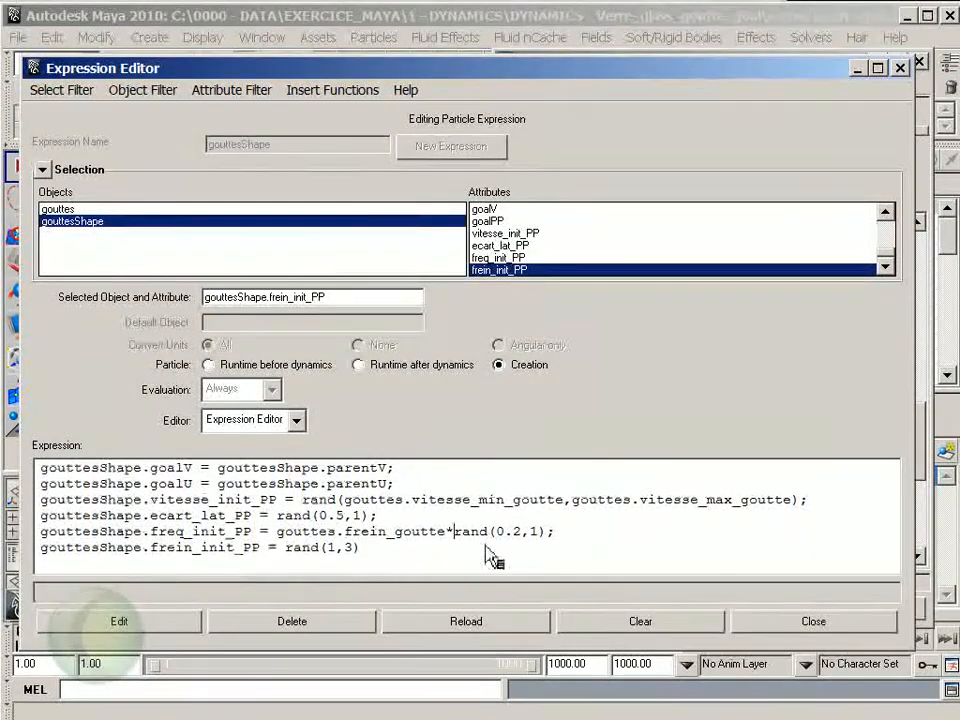
click(147, 636)
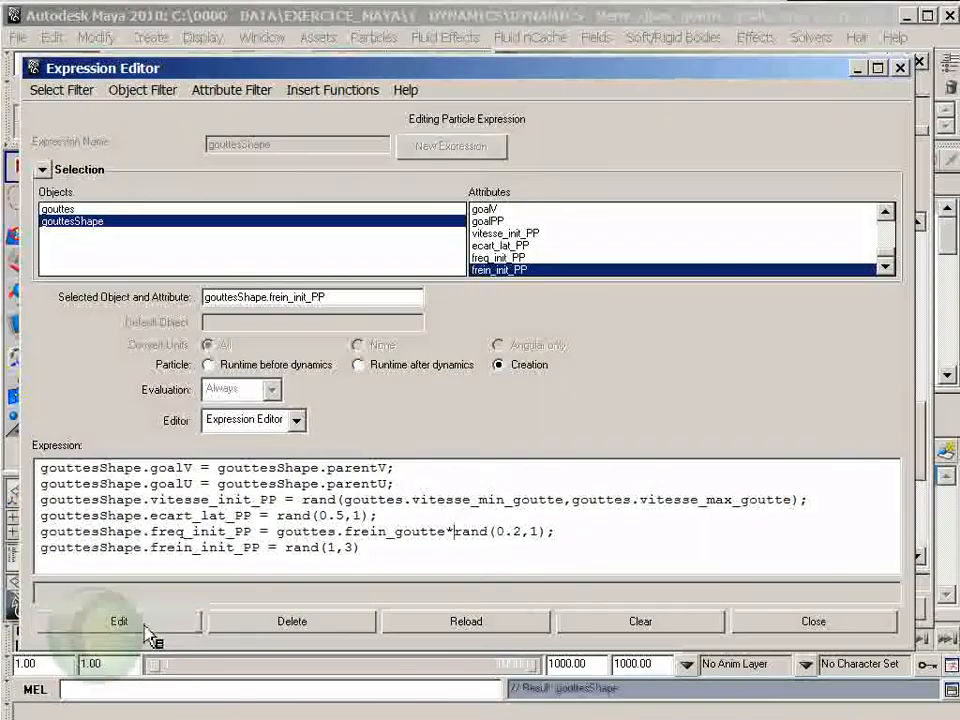
drag(355, 70, 959, 121)
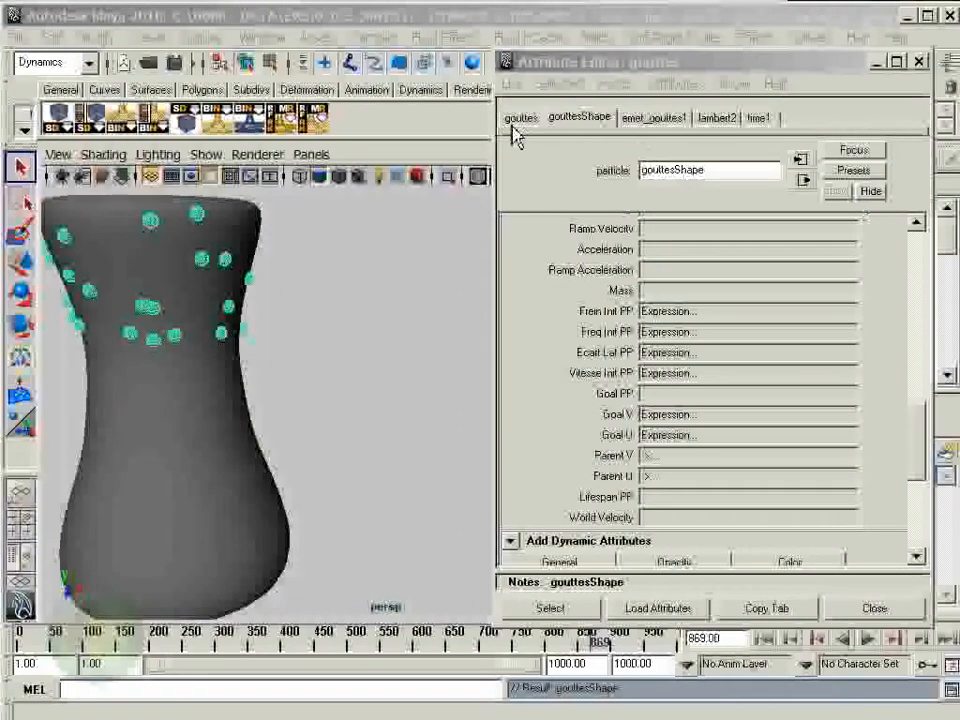
- Return to the gouttes transform's Frein Goutte attribute and play the simulation from the first frame to check the drops' motion
click(516, 125)
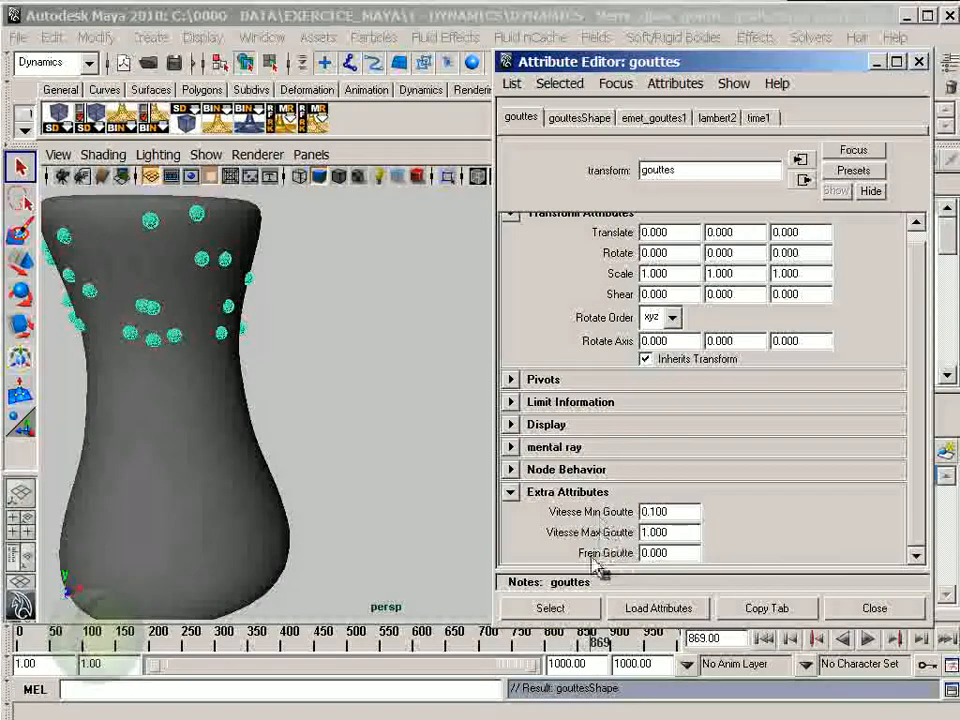
click(675, 555)
click(763, 638)
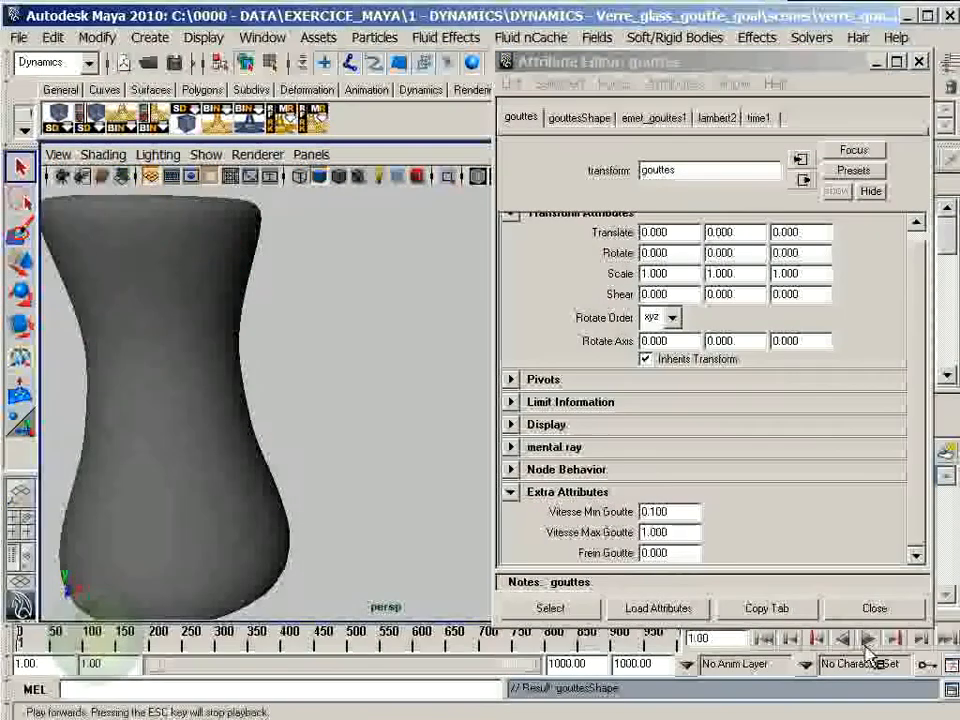
click(869, 645)
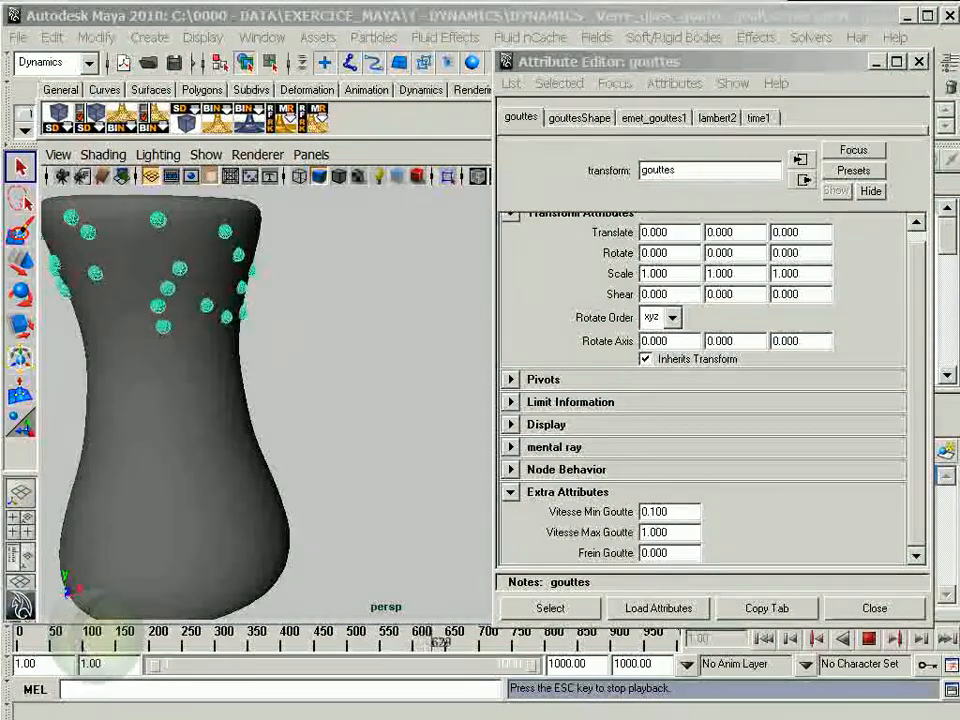
click(870, 642)
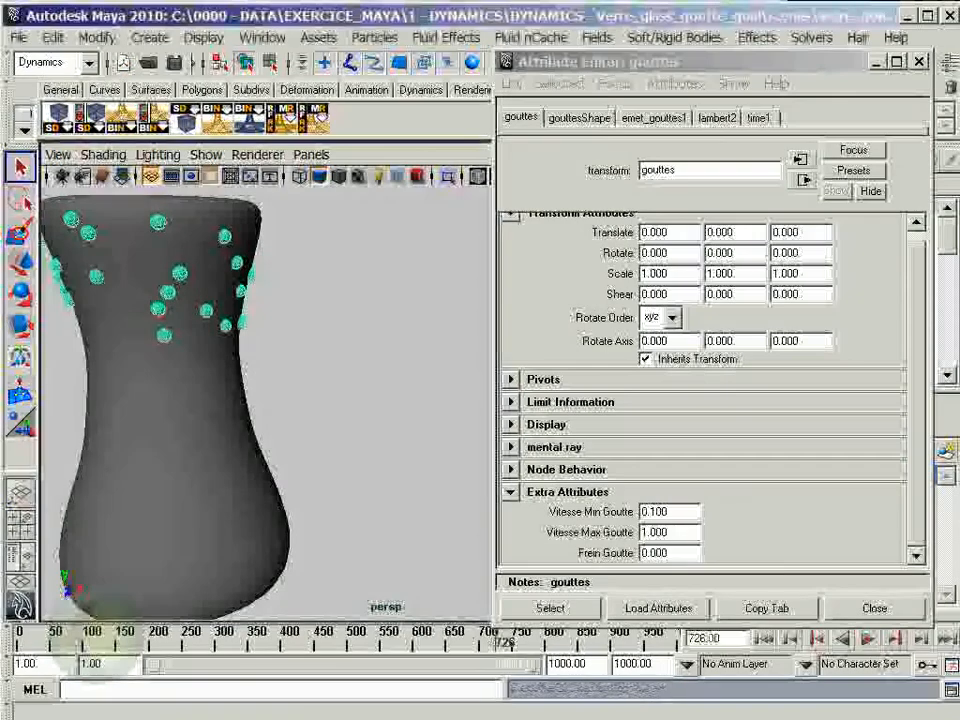
- Move the gouttes.frein_goutte* multiplier from the freq_init_PP line to before rand(1,3) on the frein_init_PP line, and apply the Creation expression
drag(958, 28, 321, 5)
double_click(321, 5)
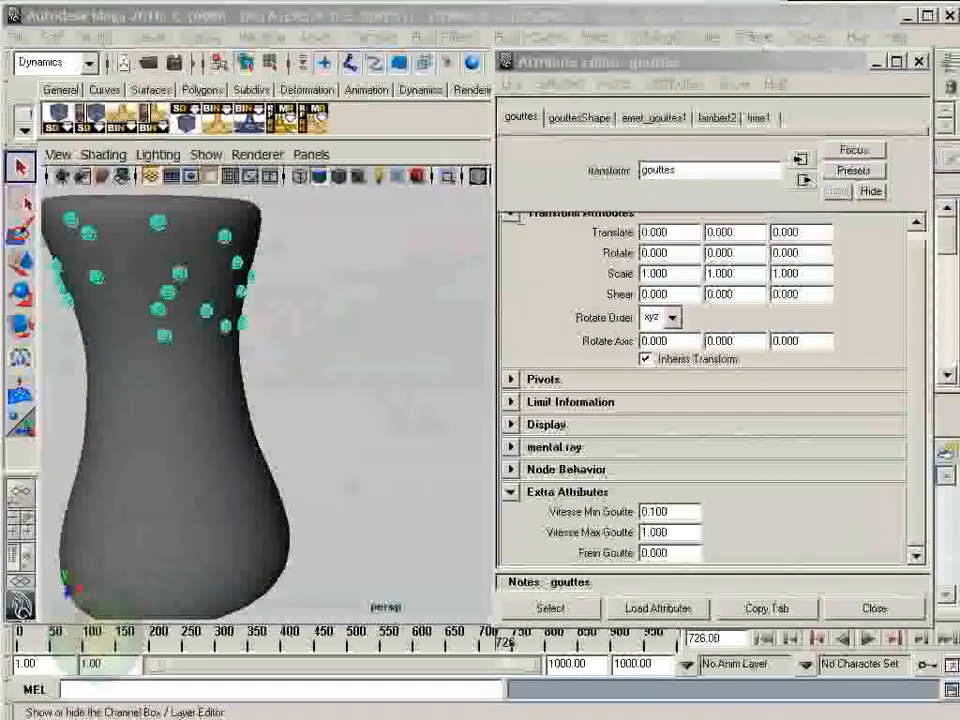
drag(958, 30, 207, 36)
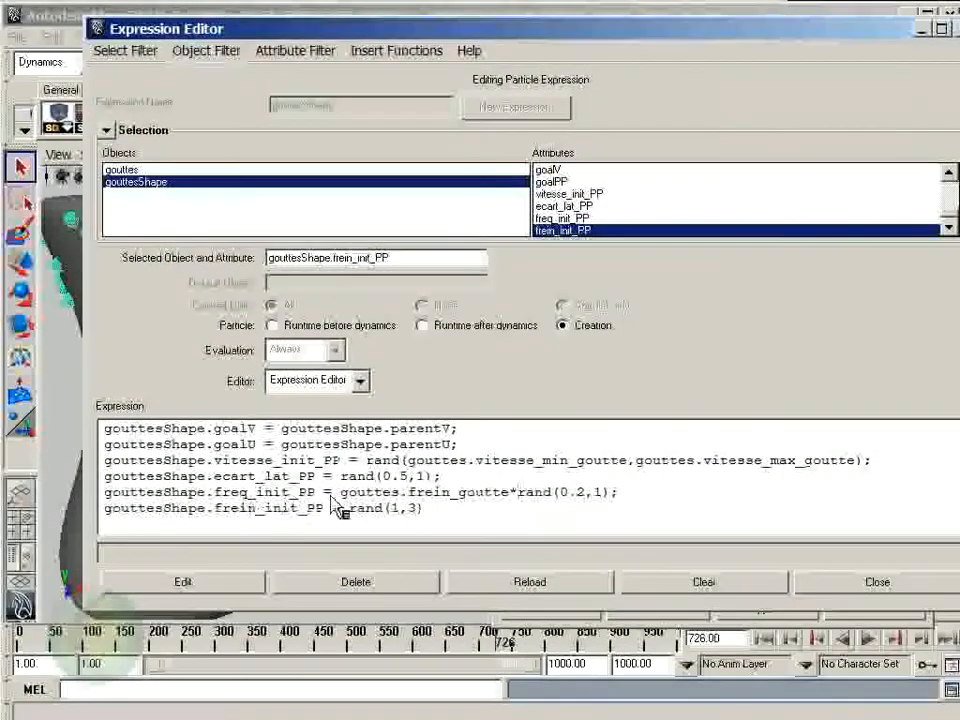
drag(432, 498, 514, 495)
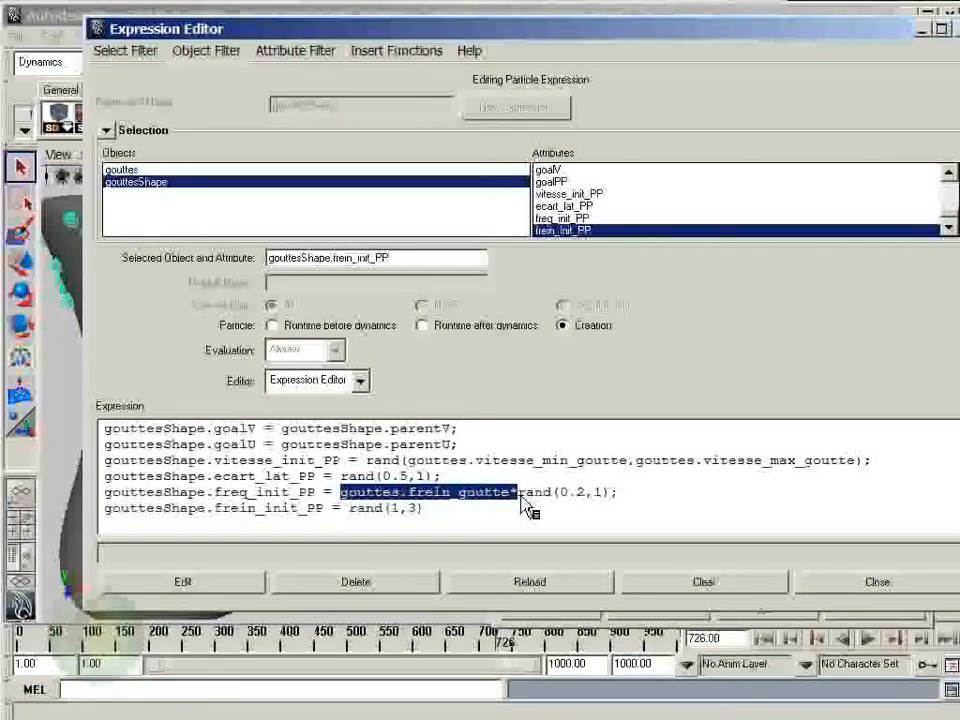
key(Delete)
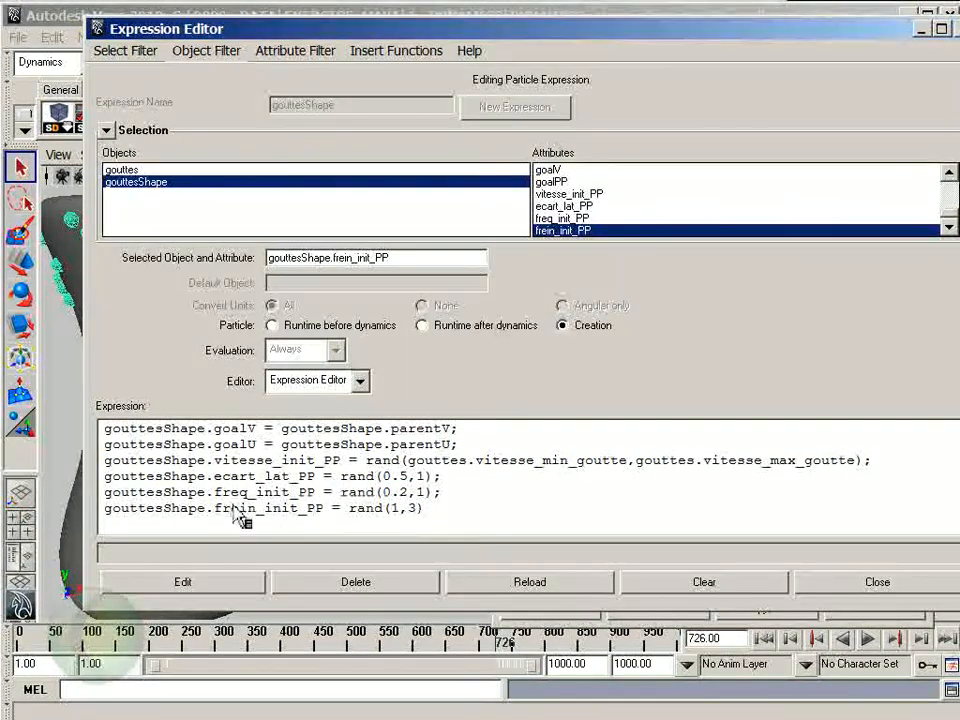
click(351, 514)
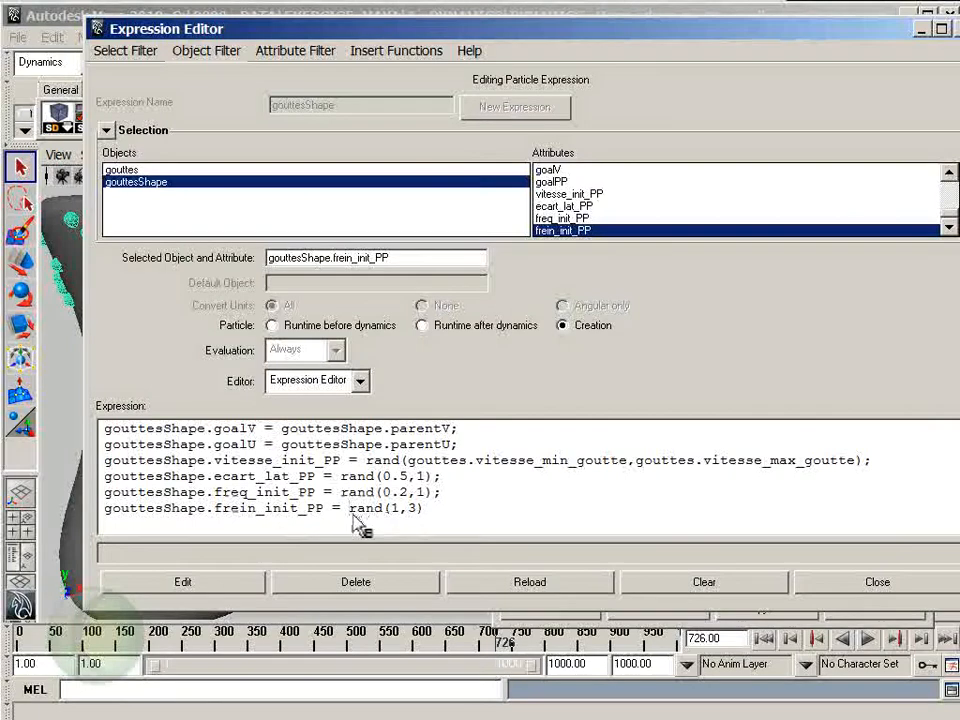
text(gouttes.frein_goutte*)
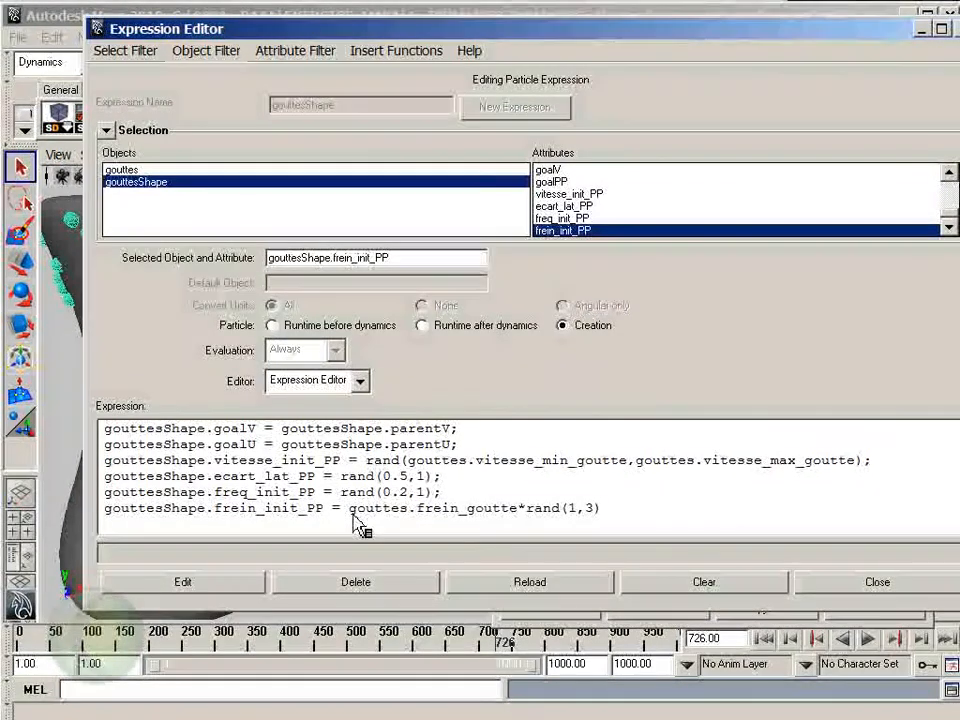
click(198, 592)
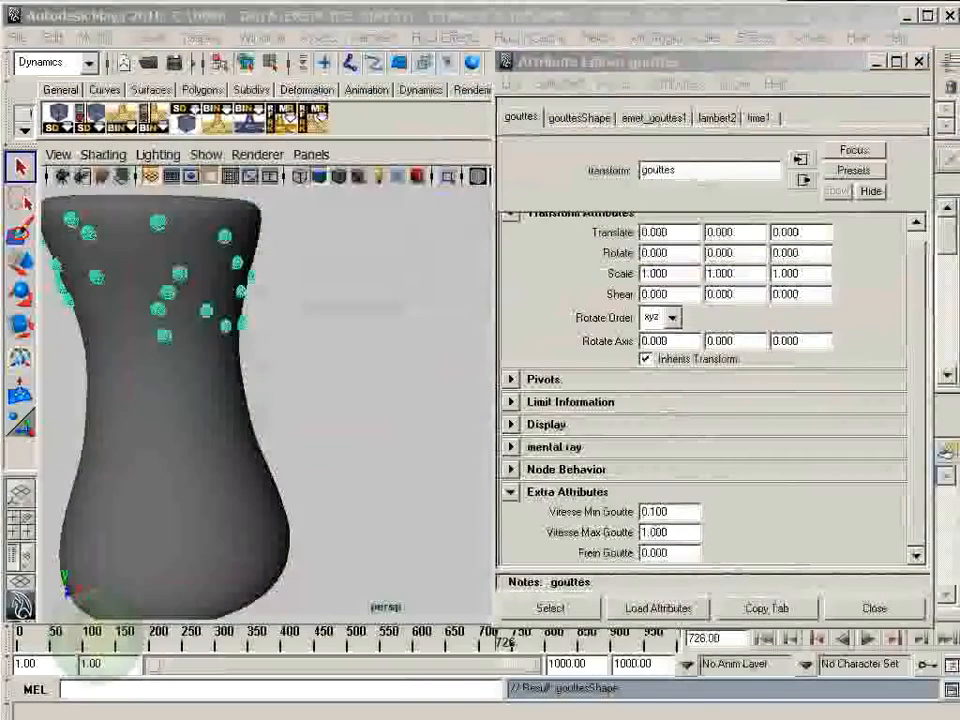
- Play the simulation from the first frame to test the corrected frein_init_PP expression, and rewind to the start
click(764, 643)
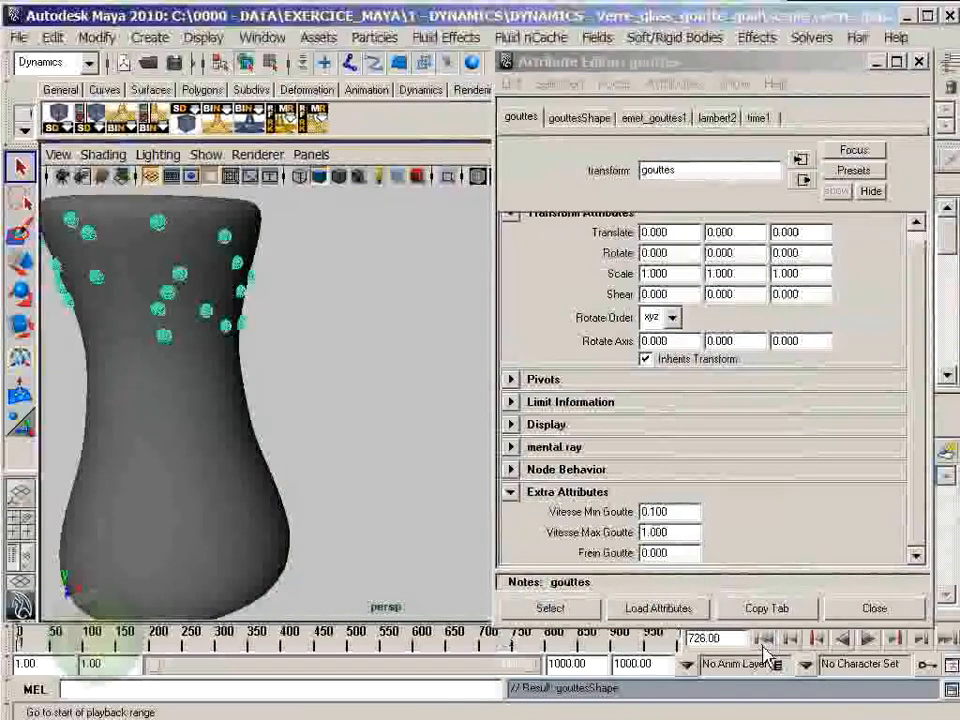
click(872, 640)
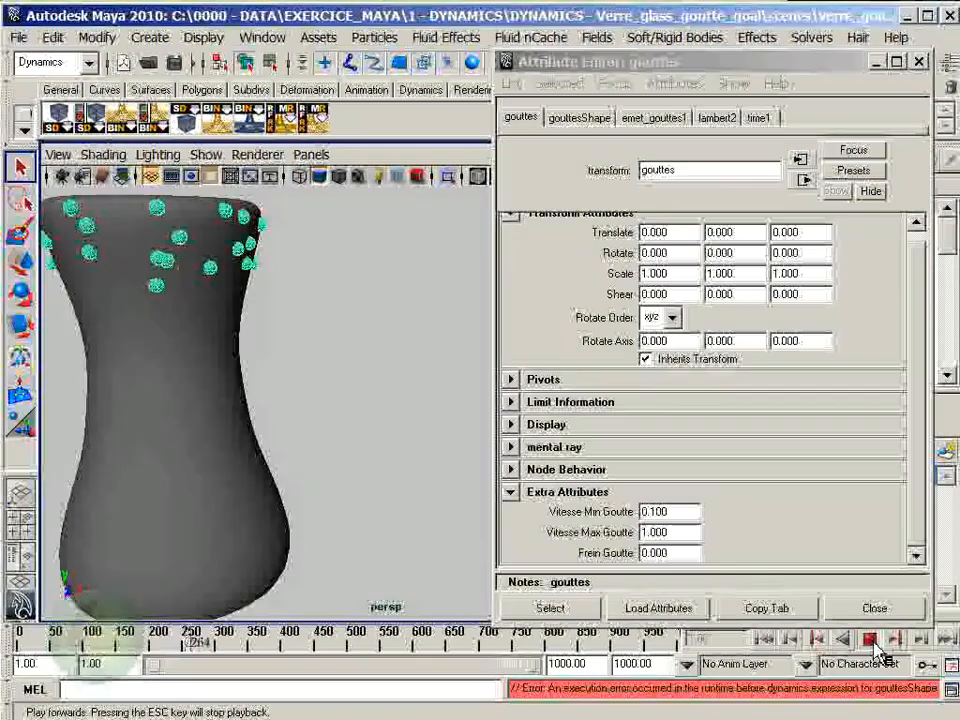
click(870, 641)
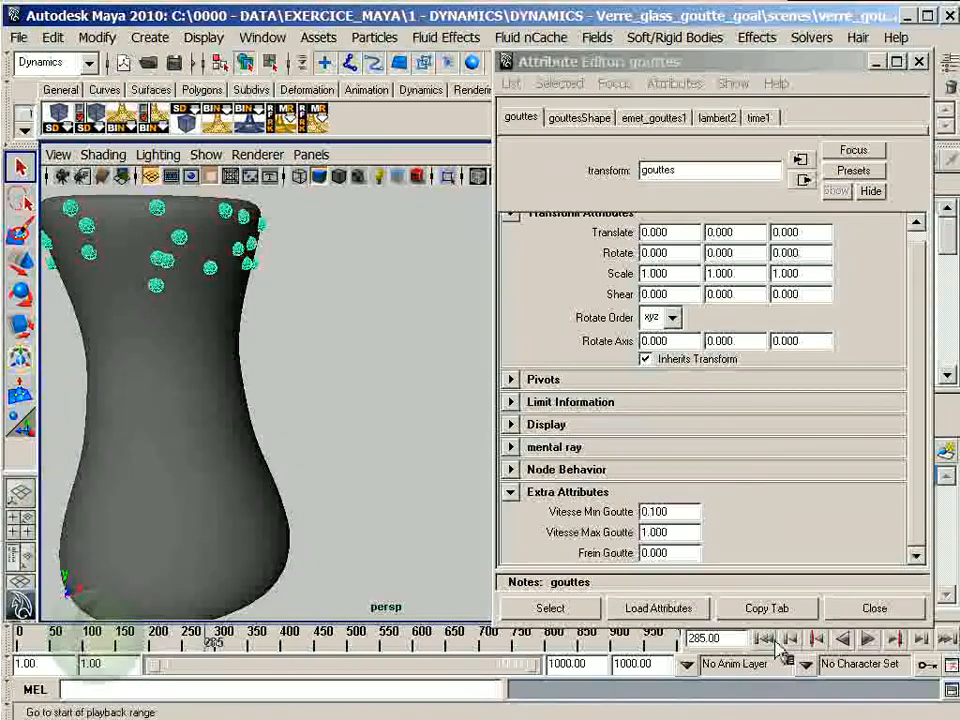
click(764, 638)
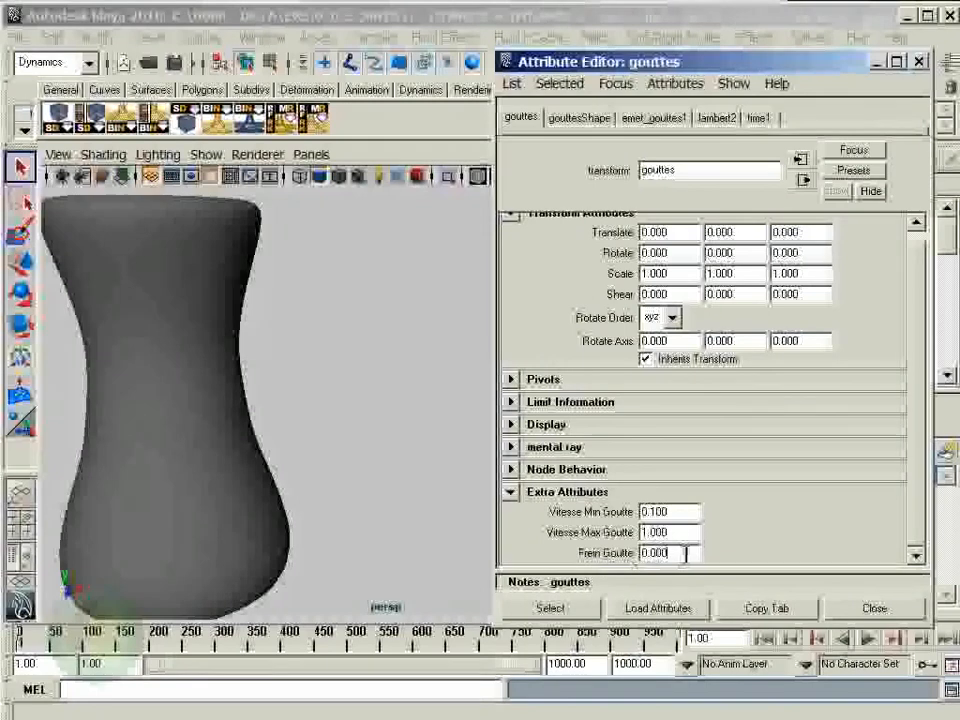
- Set Frein Goutte to 1 and replay the simulation from the first frame to check the braking
text(1)
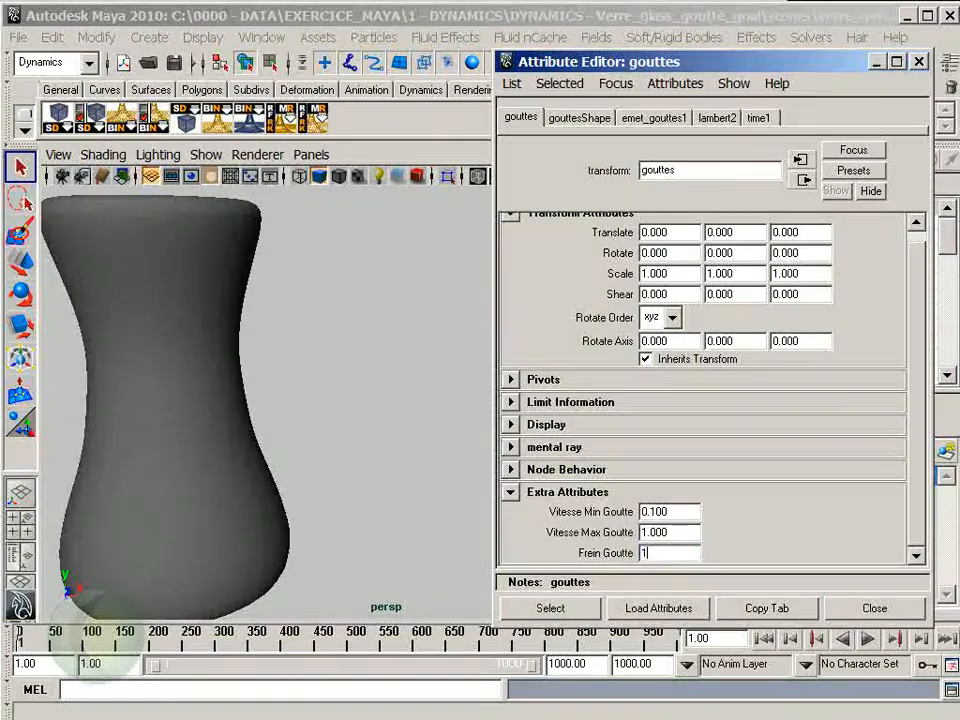
click(767, 643)
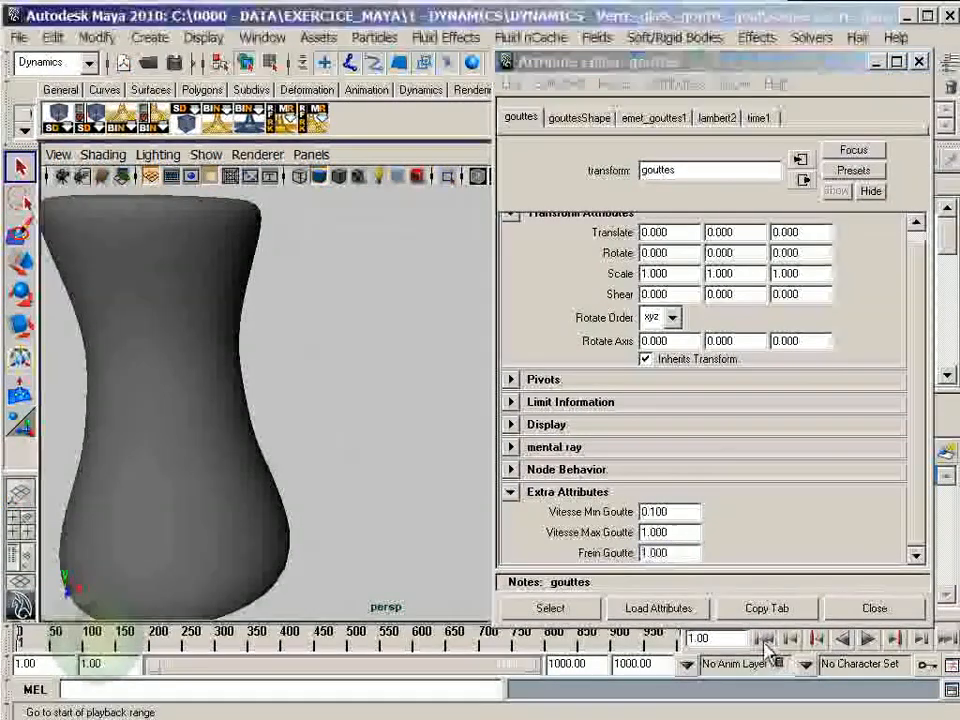
click(871, 640)
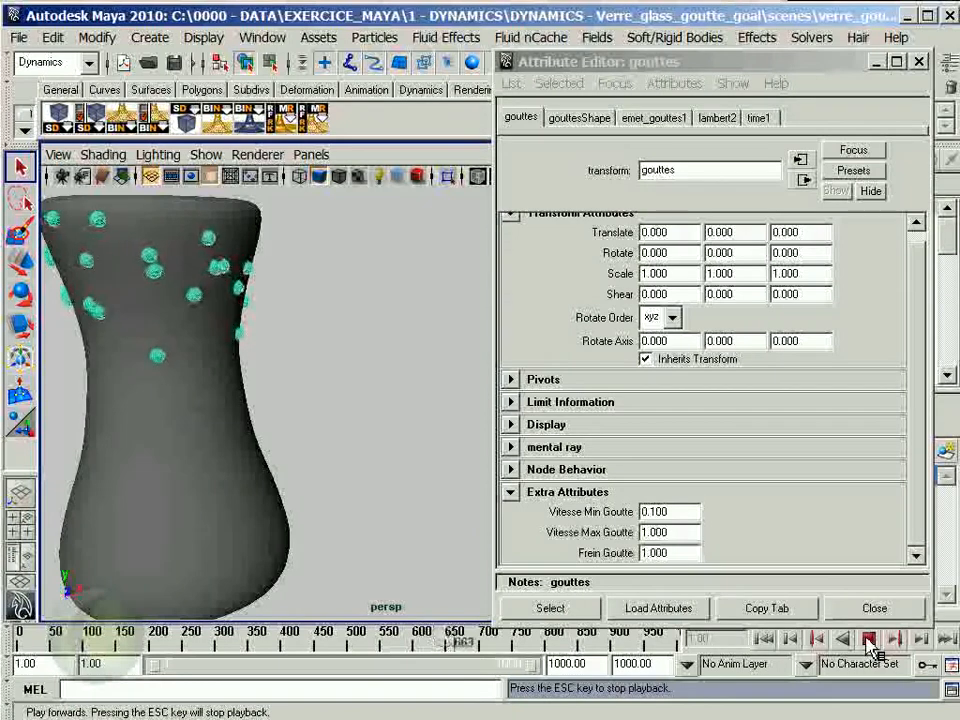
click(869, 641)
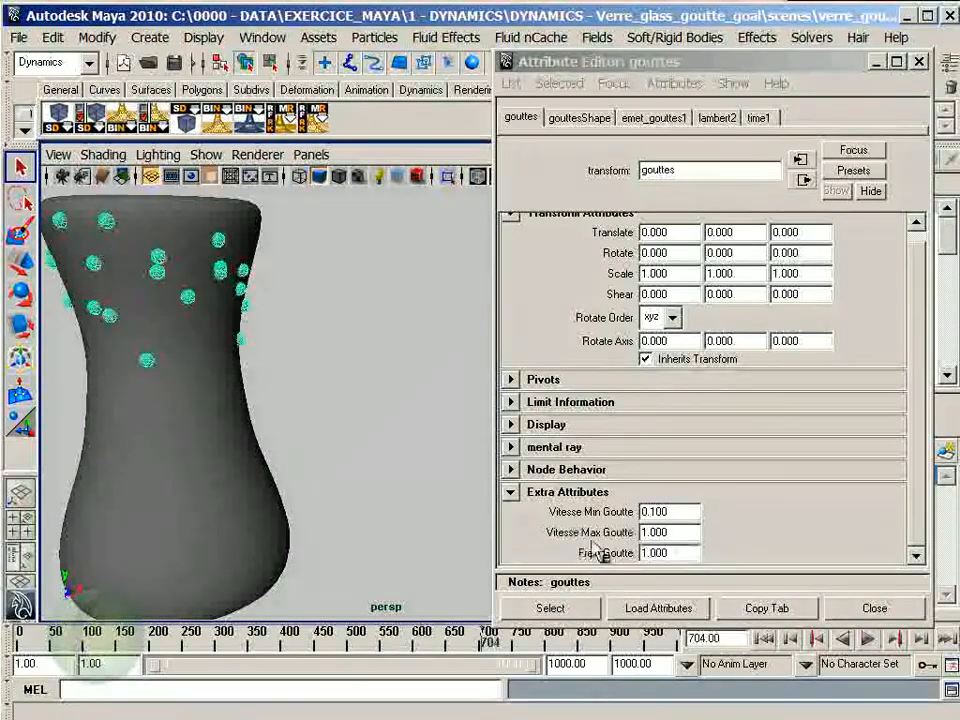
- Set Vitesse Min Goutte to 1 and Vitesse Max Goutte to 5, and replay the simulation from the first frame
double_click(676, 533)
click(681, 515)
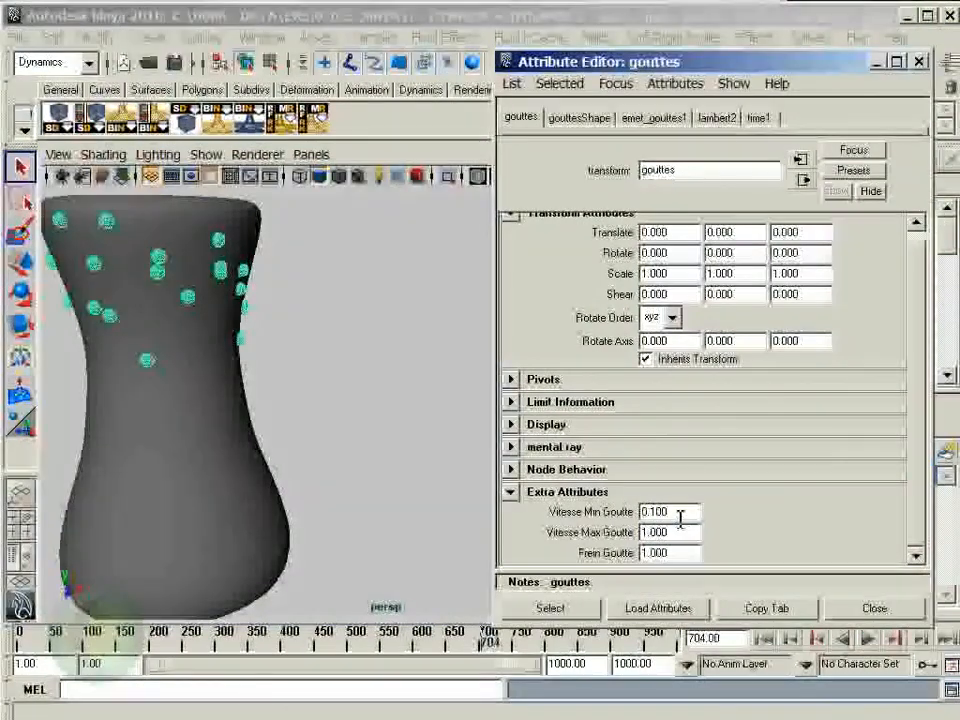
drag(681, 518, 583, 521)
text(1)
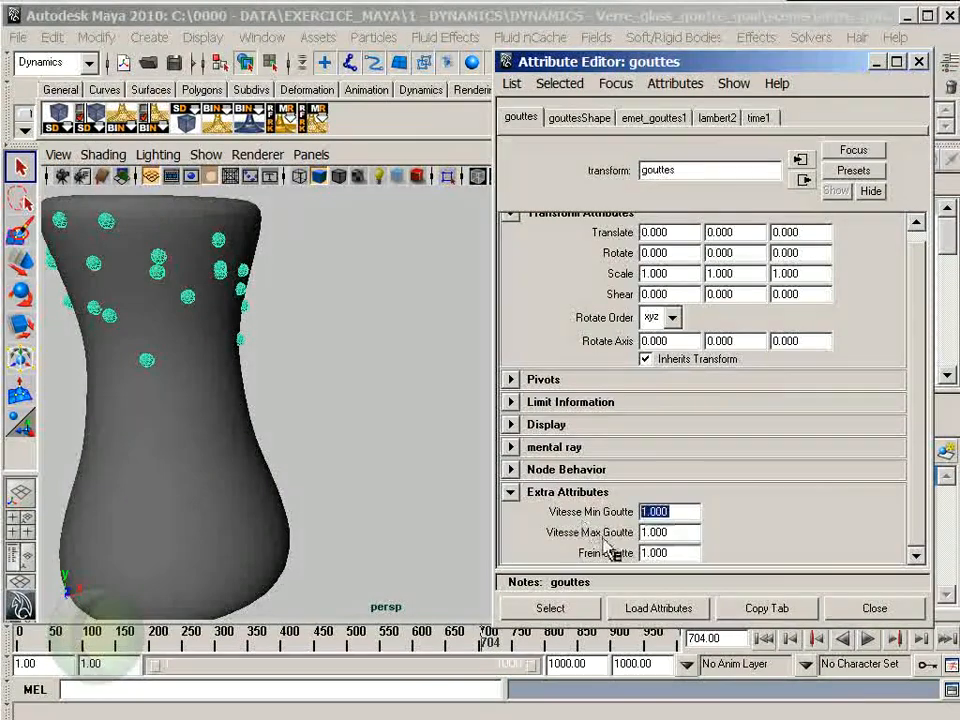
double_click(673, 533)
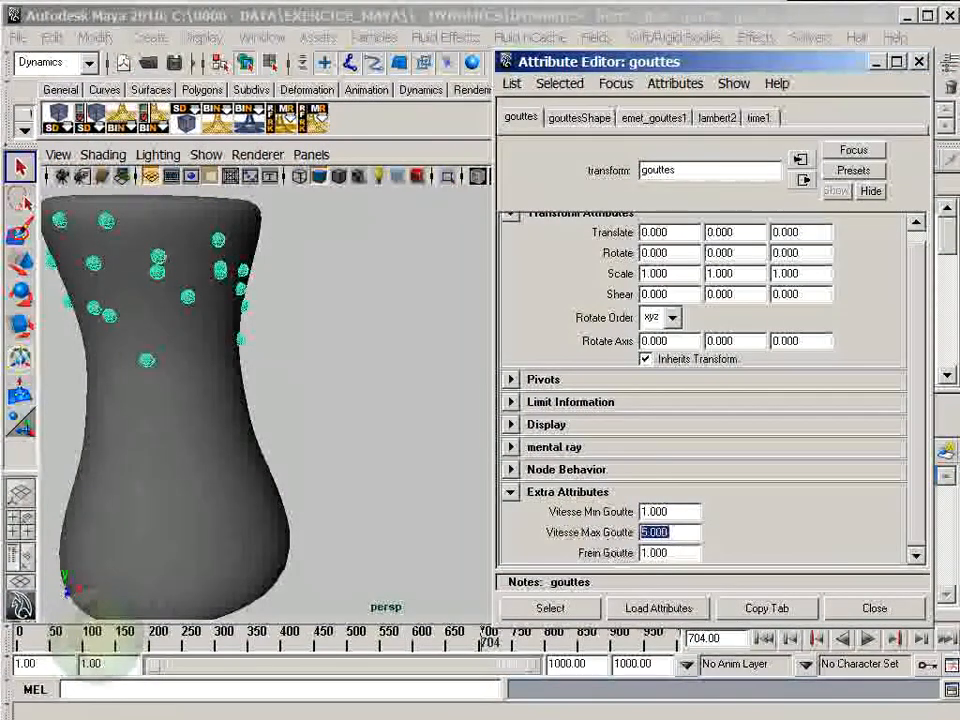
click(778, 640)
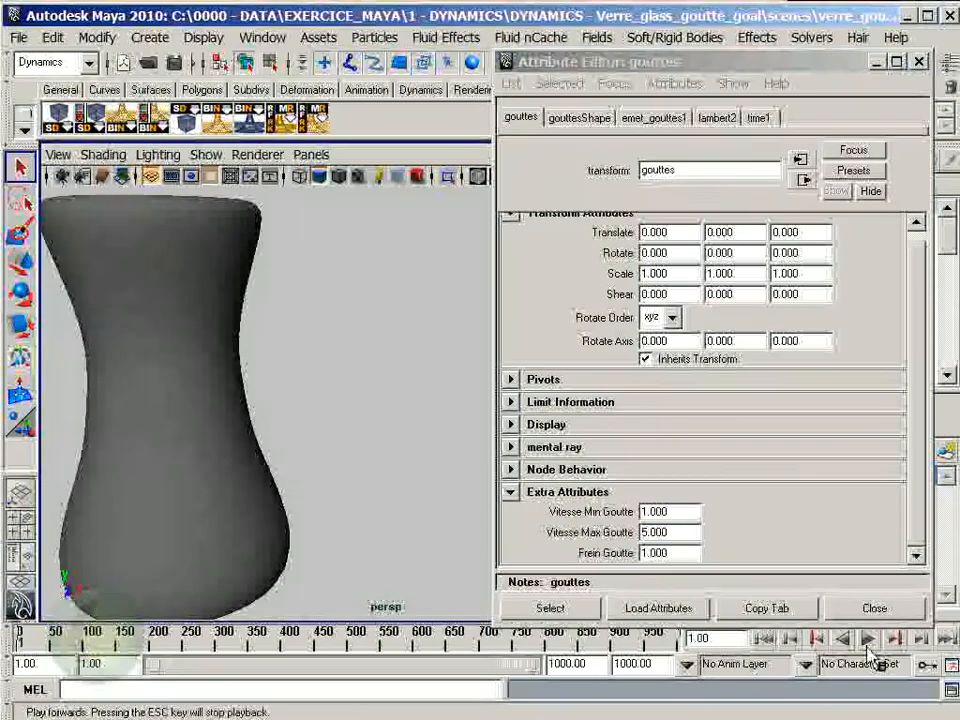
click(874, 646)
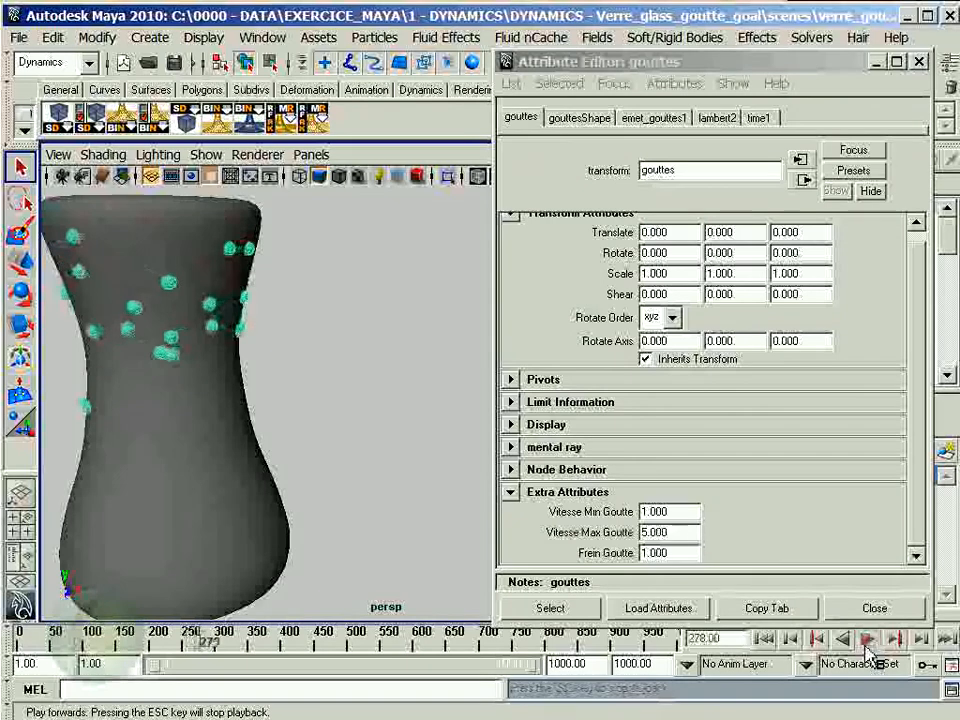
click(868, 641)
- Set Vitesse Max Goutte to 10 and Vitesse Min Goutte to 5, replay the simulation, and rewind to the first frame
click(670, 532)
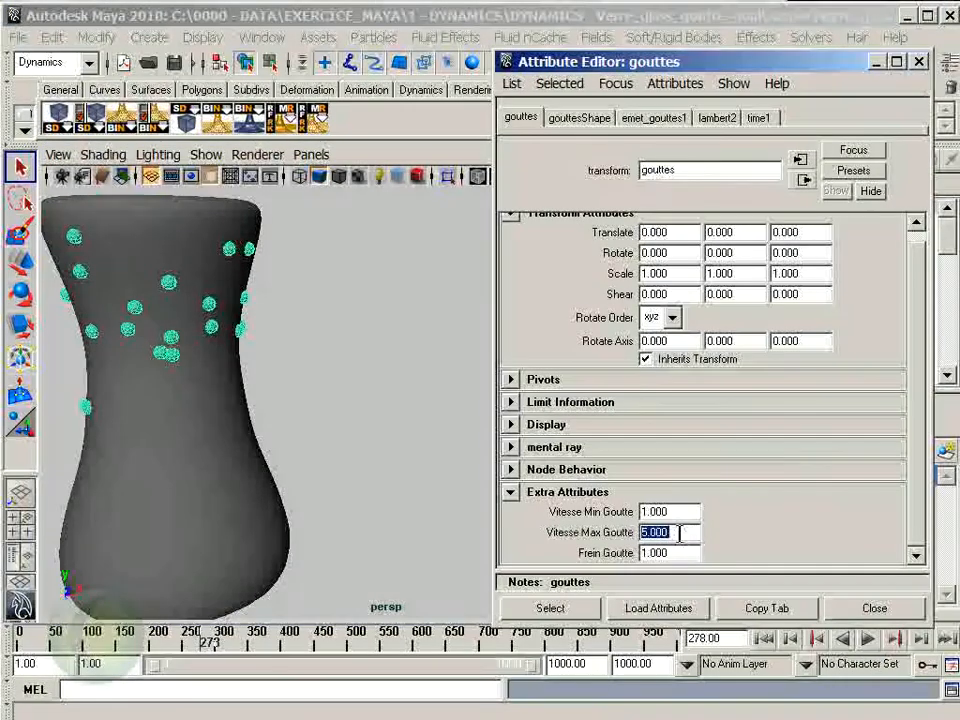
text(10)
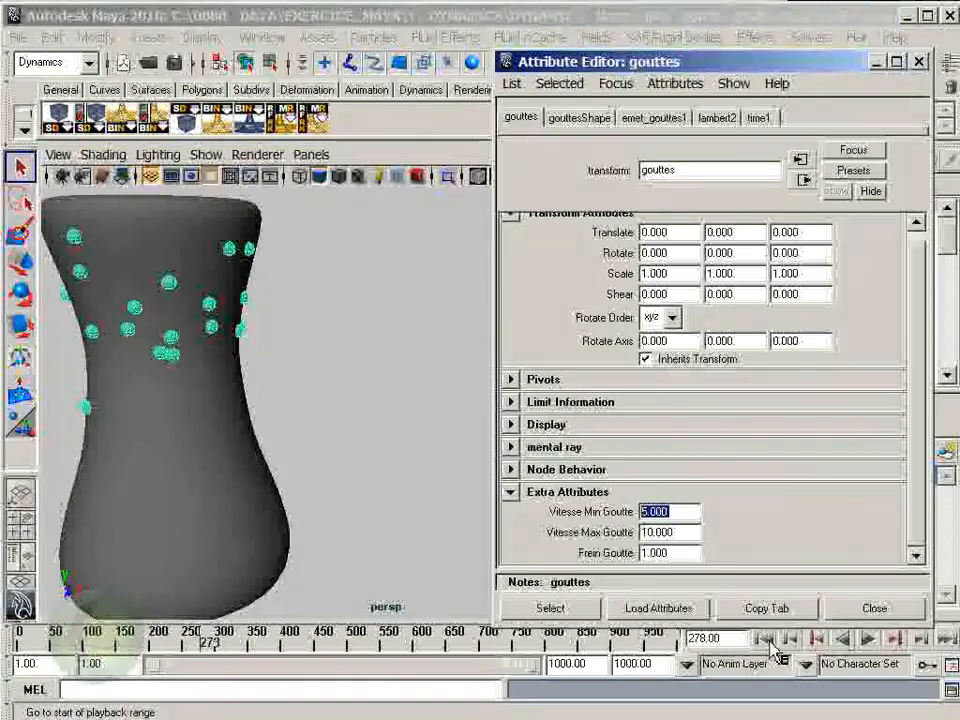
click(763, 638)
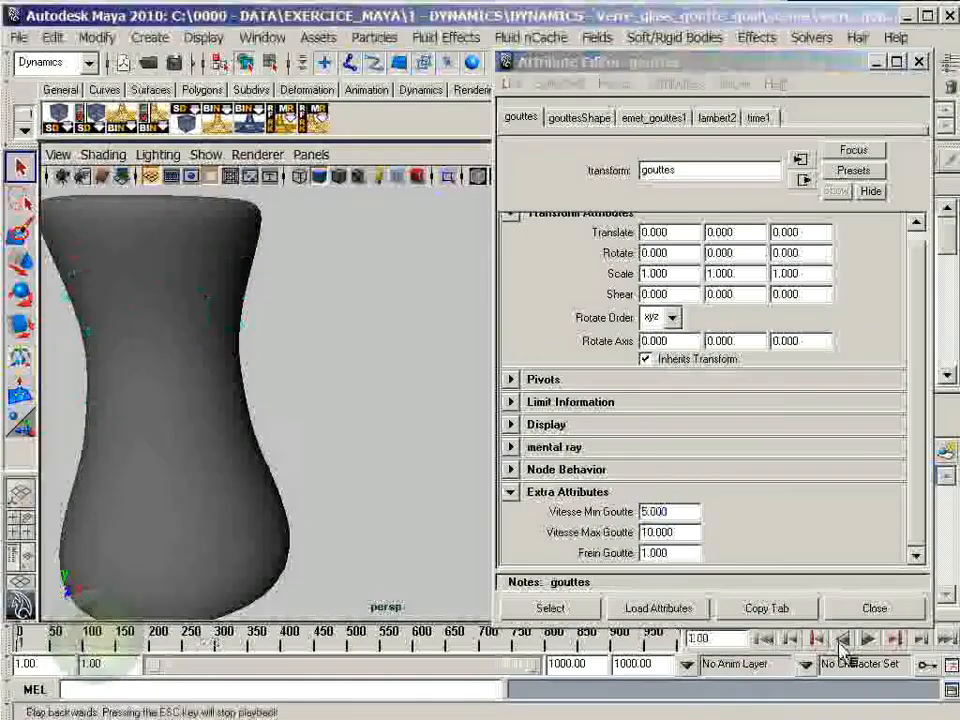
click(869, 640)
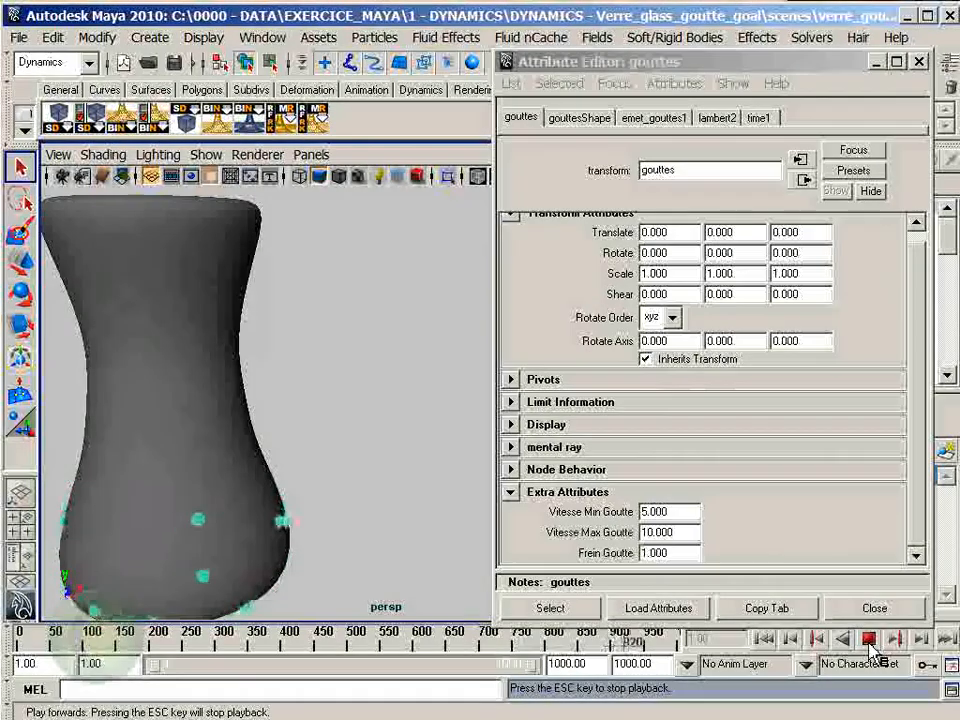
click(869, 640)
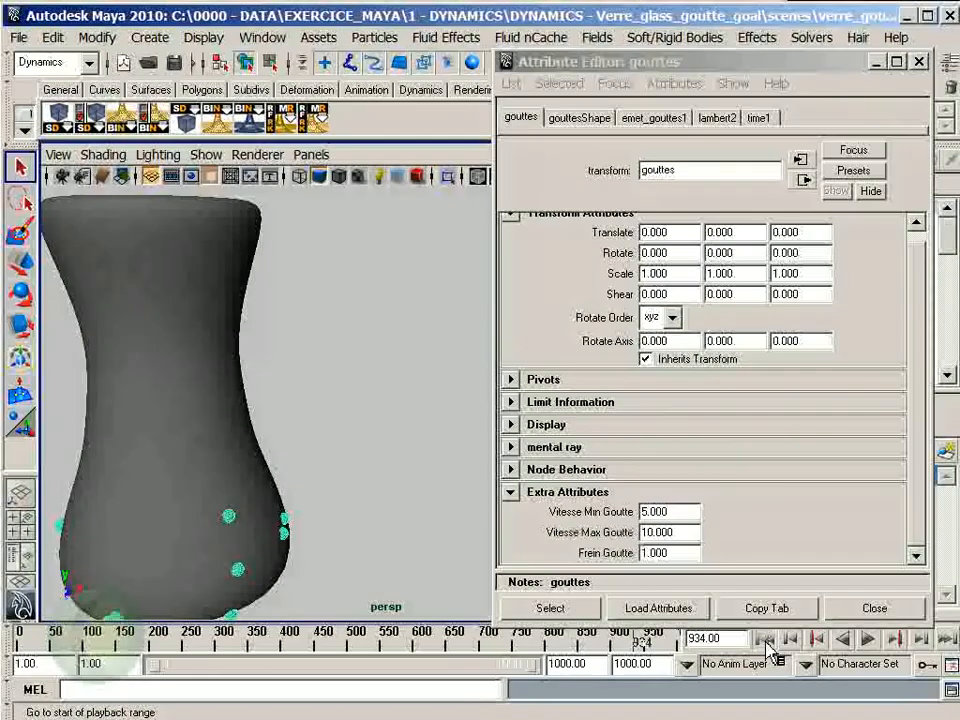
click(766, 641)
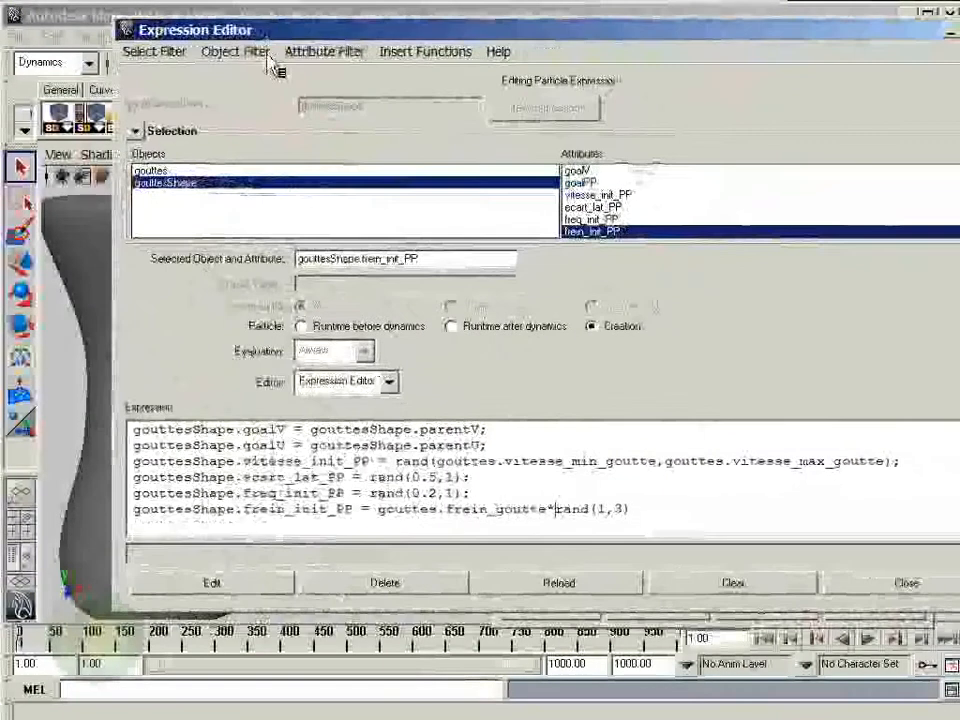
- In gouttesShape's runtime-before-dynamics expression, change the divisor ending the goalV line to ($frein*1000) and apply the edit
click(356, 328)
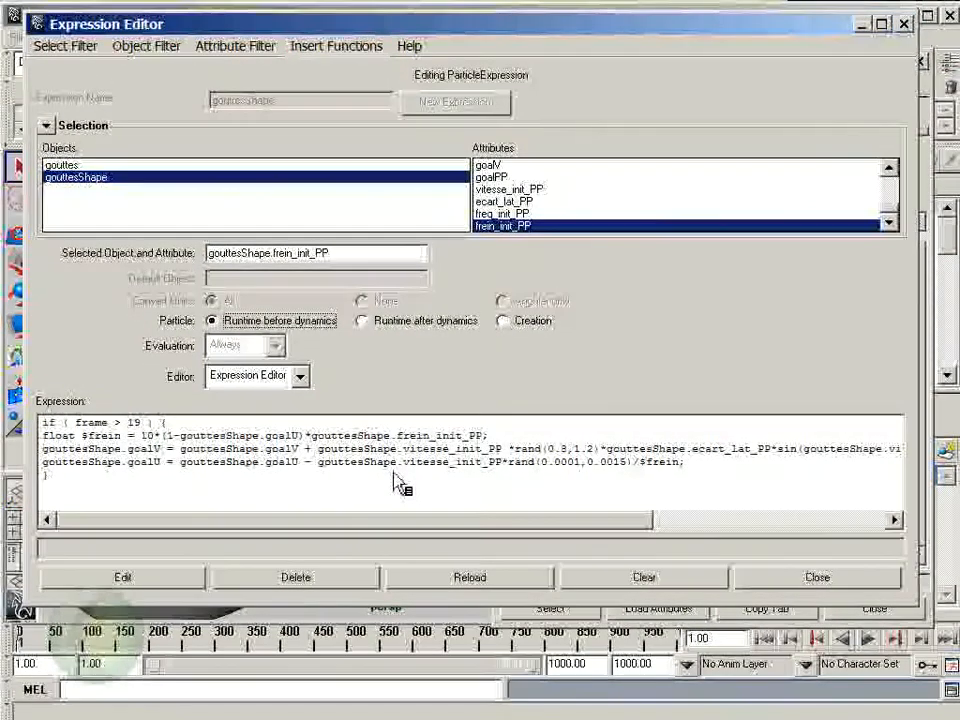
drag(910, 604, 940, 648)
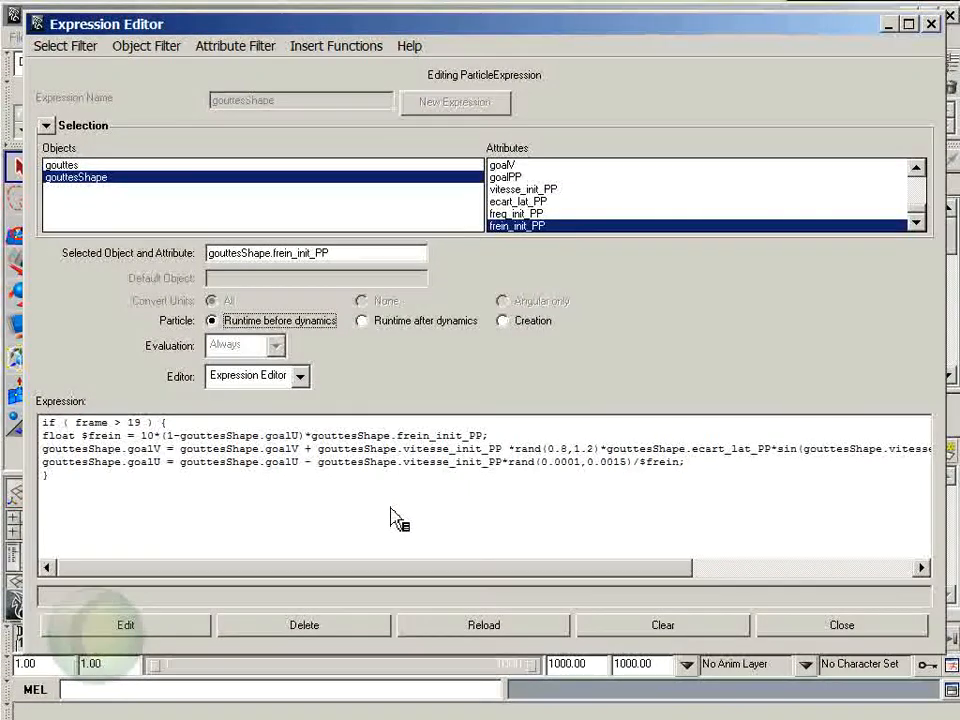
click(84, 438)
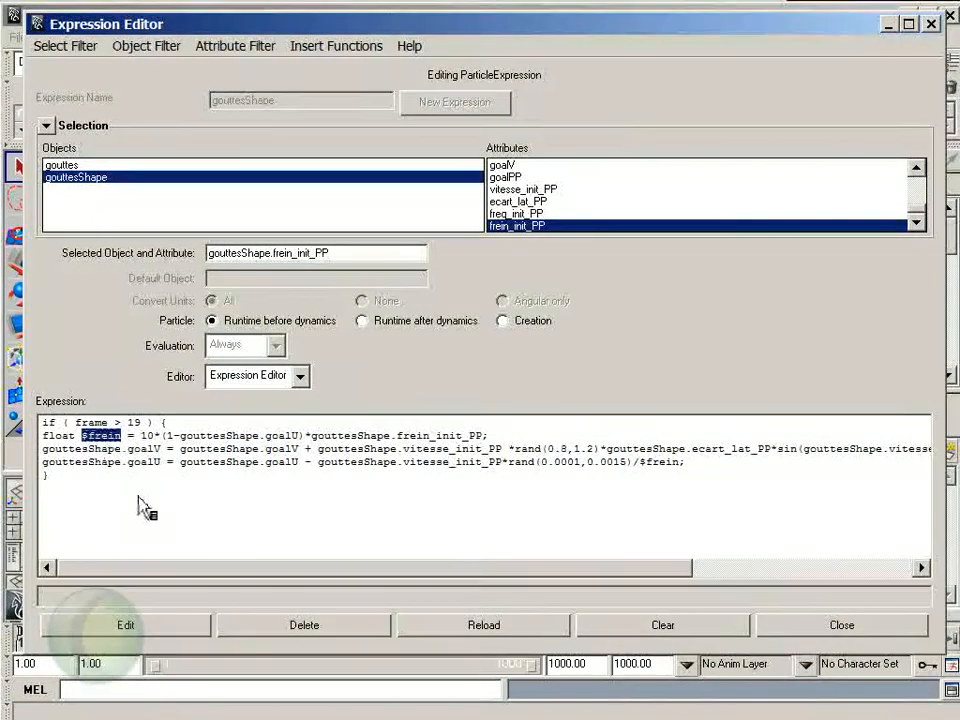
drag(246, 578, 436, 592)
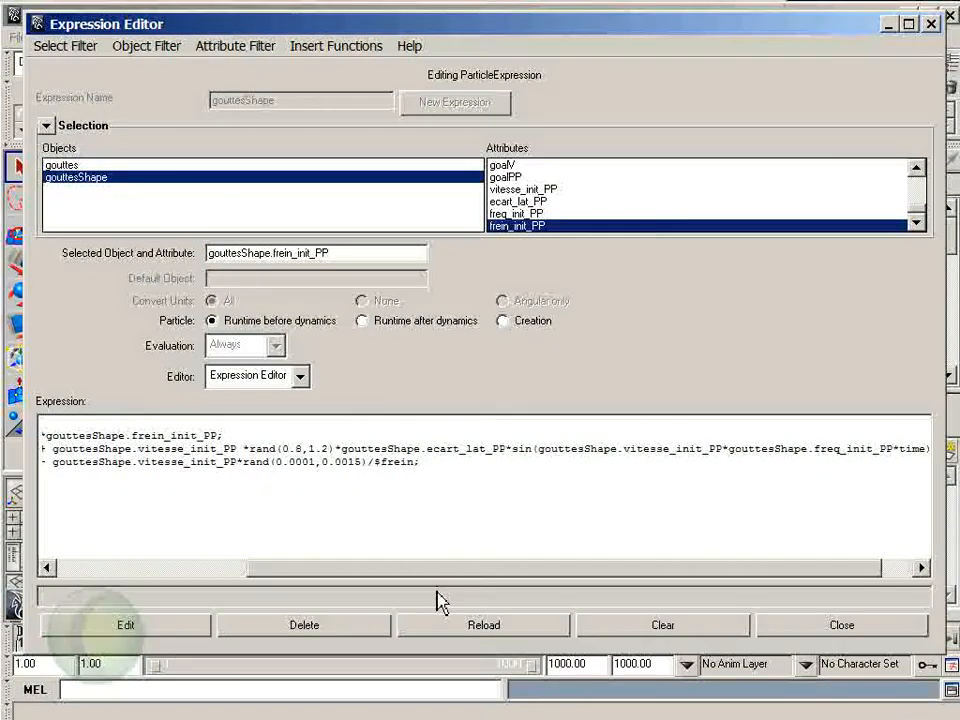
drag(436, 600, 133, 579)
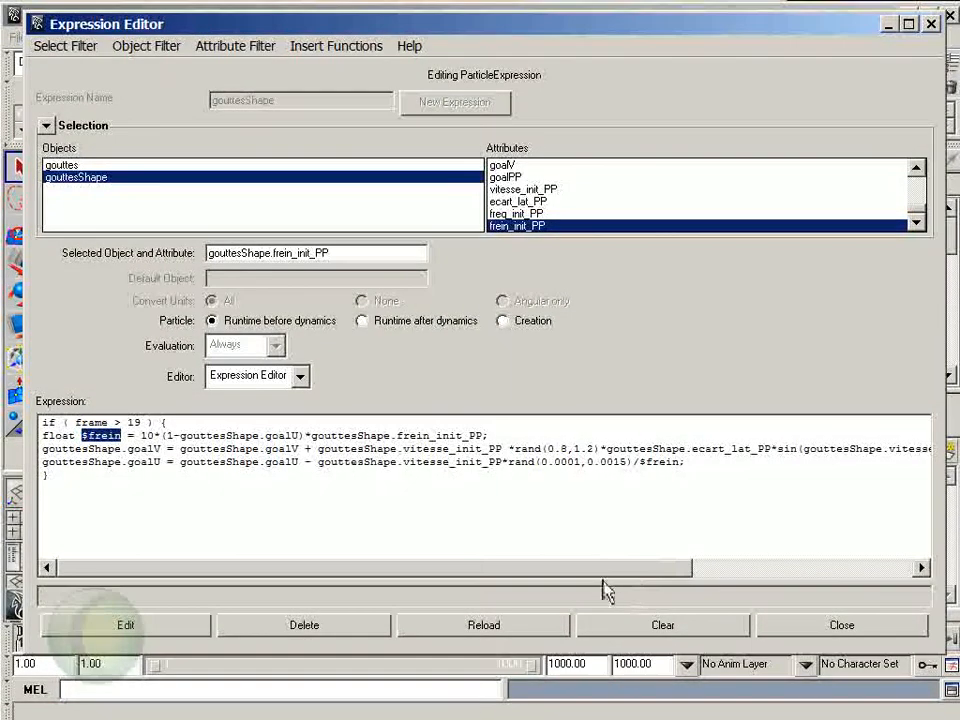
drag(589, 571, 685, 572)
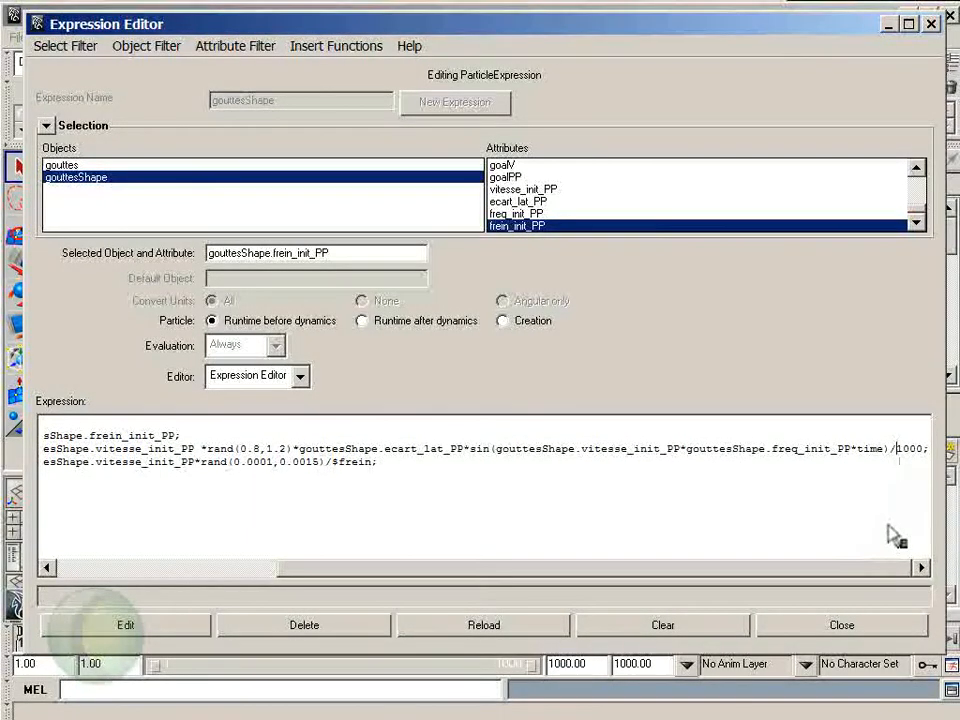
text($frein)
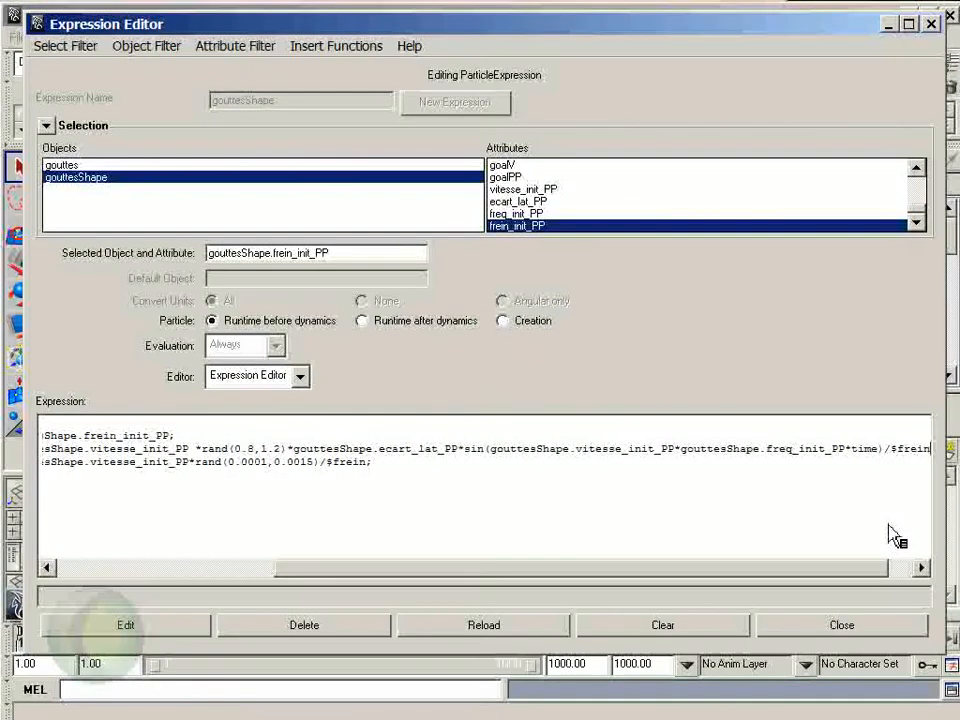
text(*)
drag(834, 570, 909, 577)
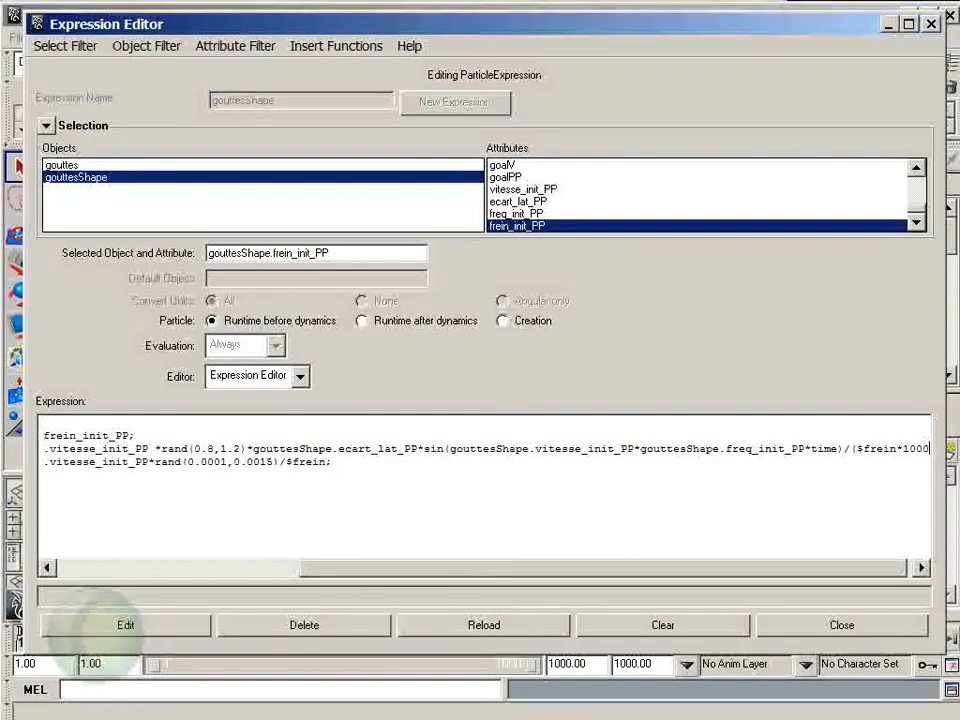
text();)
click(95, 625)
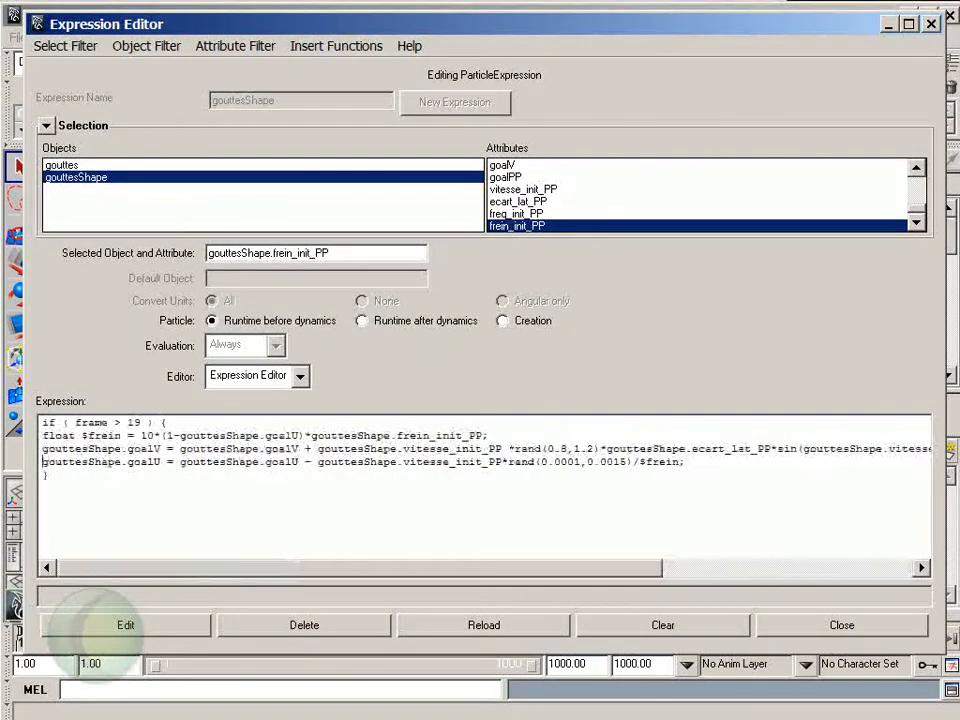
- Divide time by $frein inside the sin() of the goalV line, and apply the edited runtime expression
key(Left)
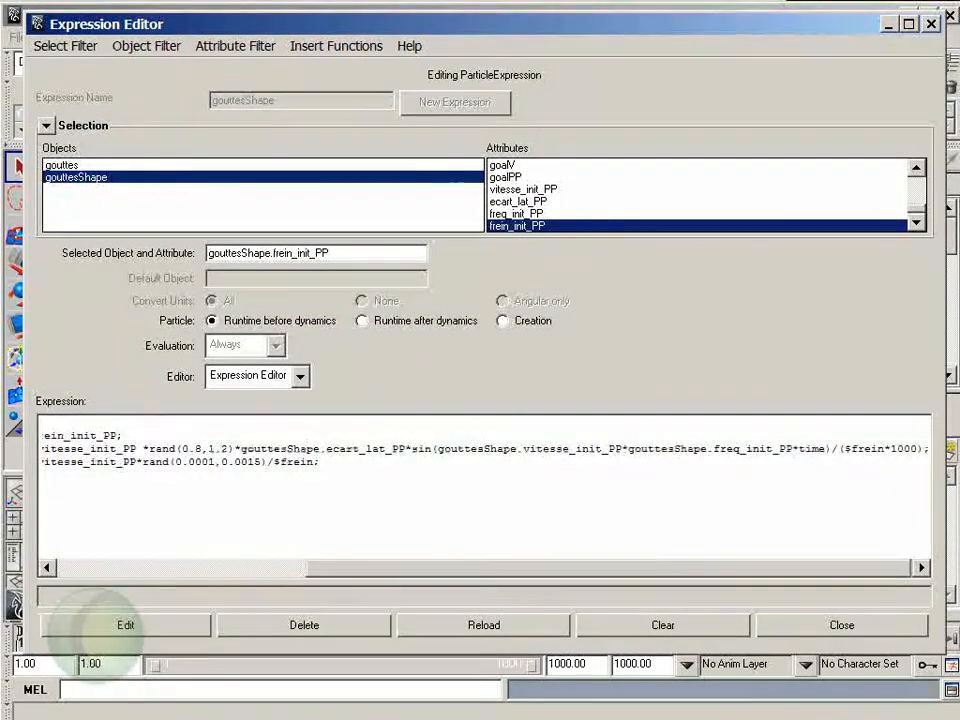
ctrl+scroll(836, 485, up, 1)
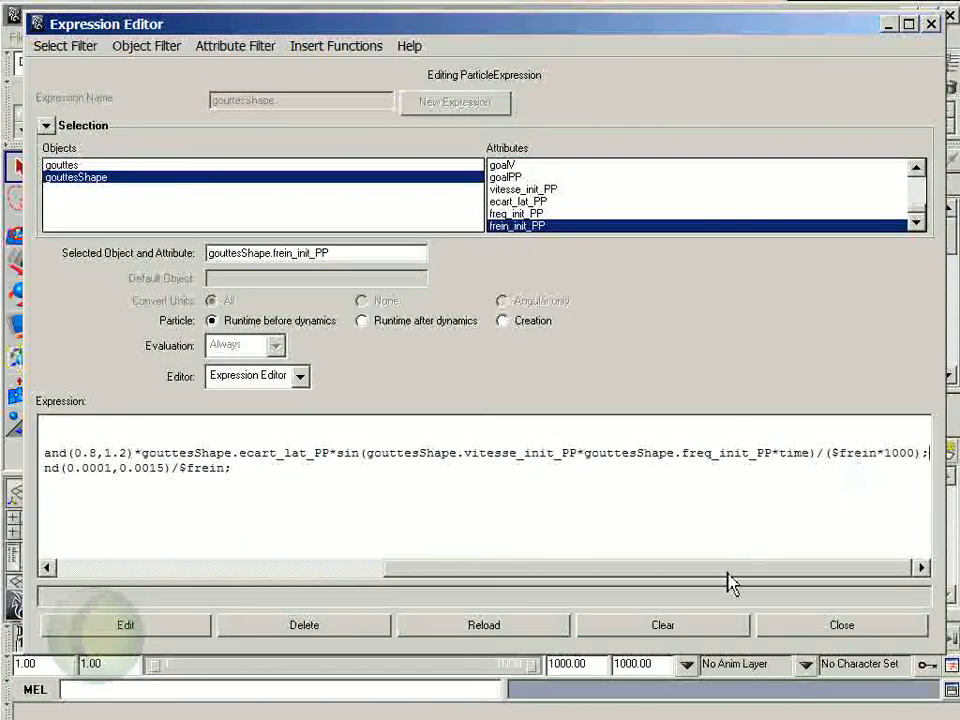
drag(724, 572, 658, 589)
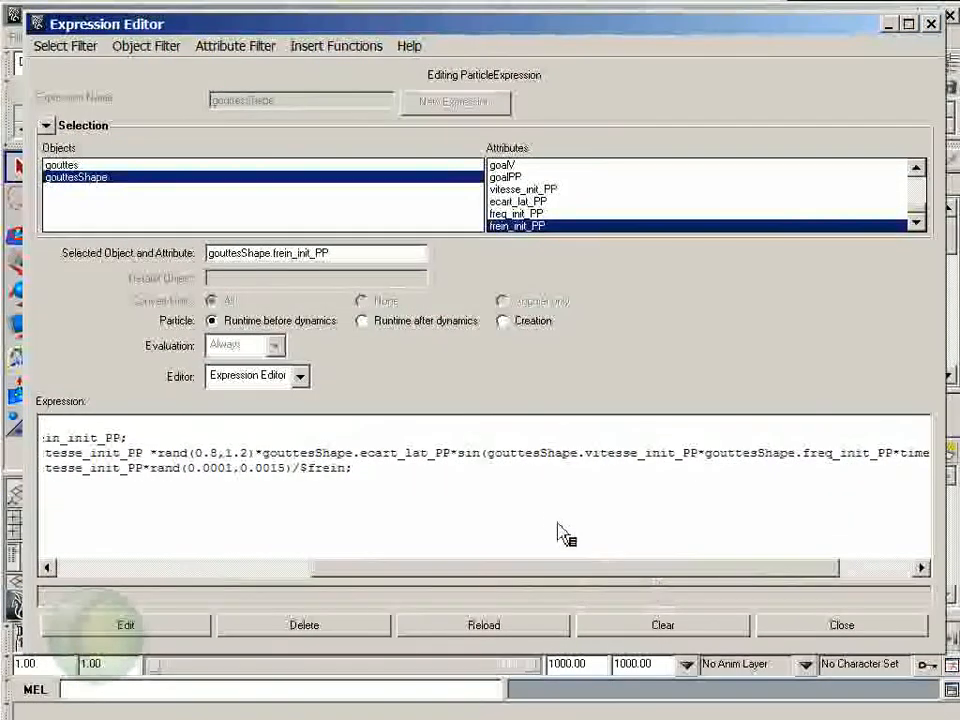
drag(547, 588, 637, 590)
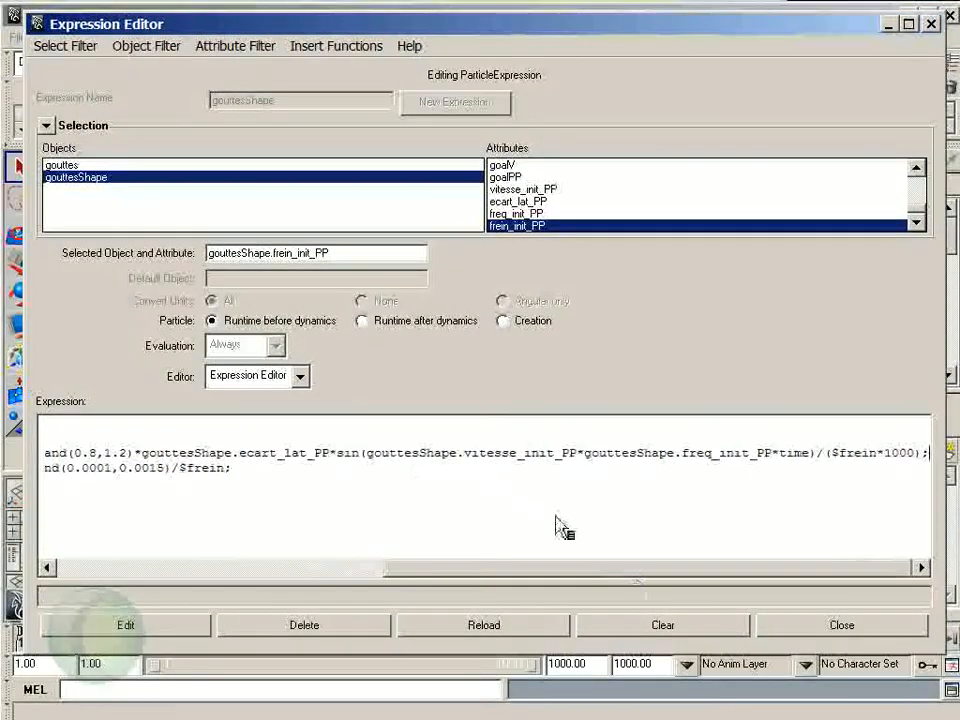
drag(337, 453, 410, 477)
drag(624, 483, 790, 473)
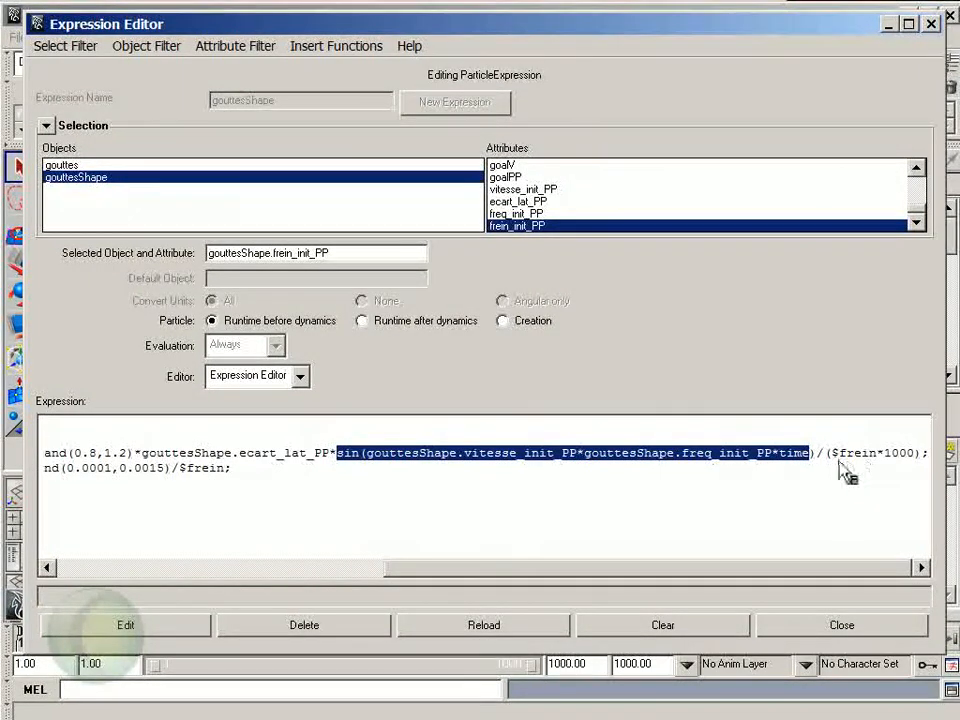
click(803, 489)
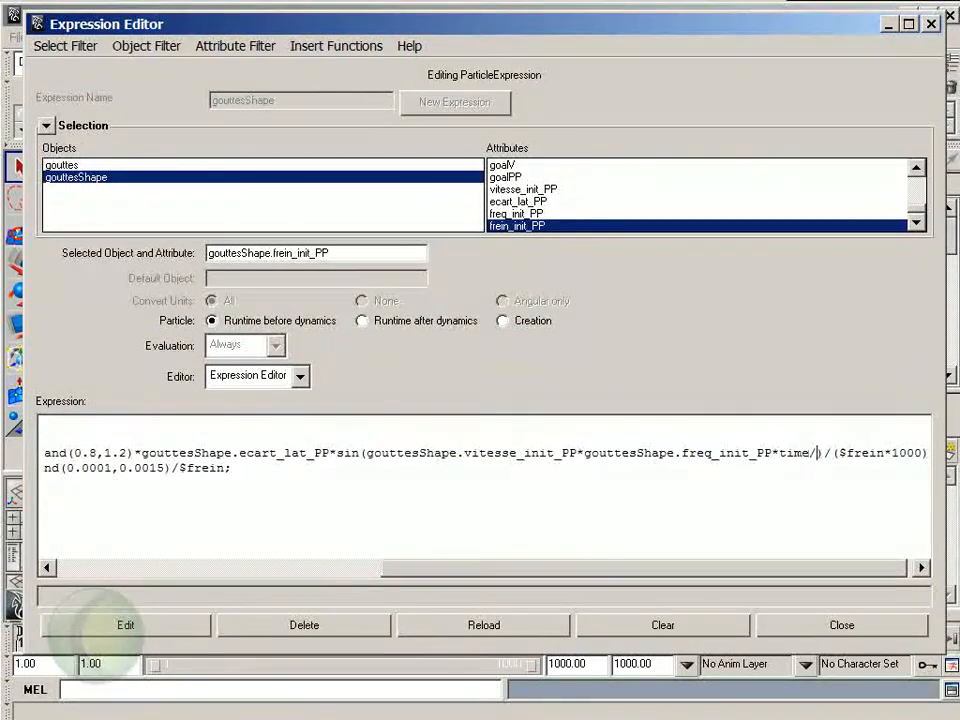
text($frein)
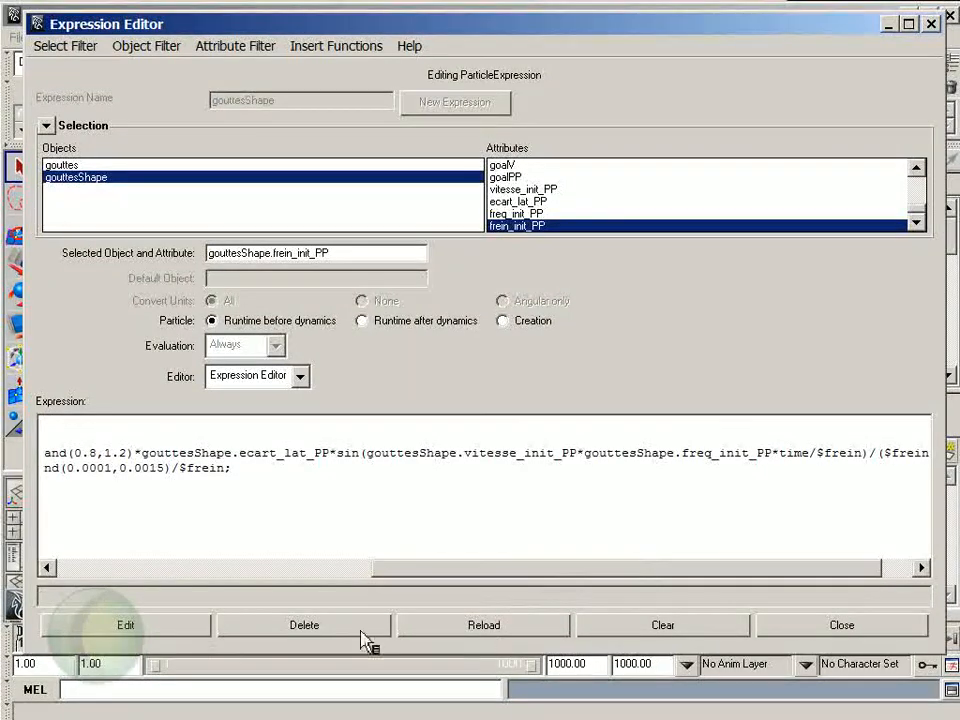
click(197, 637)
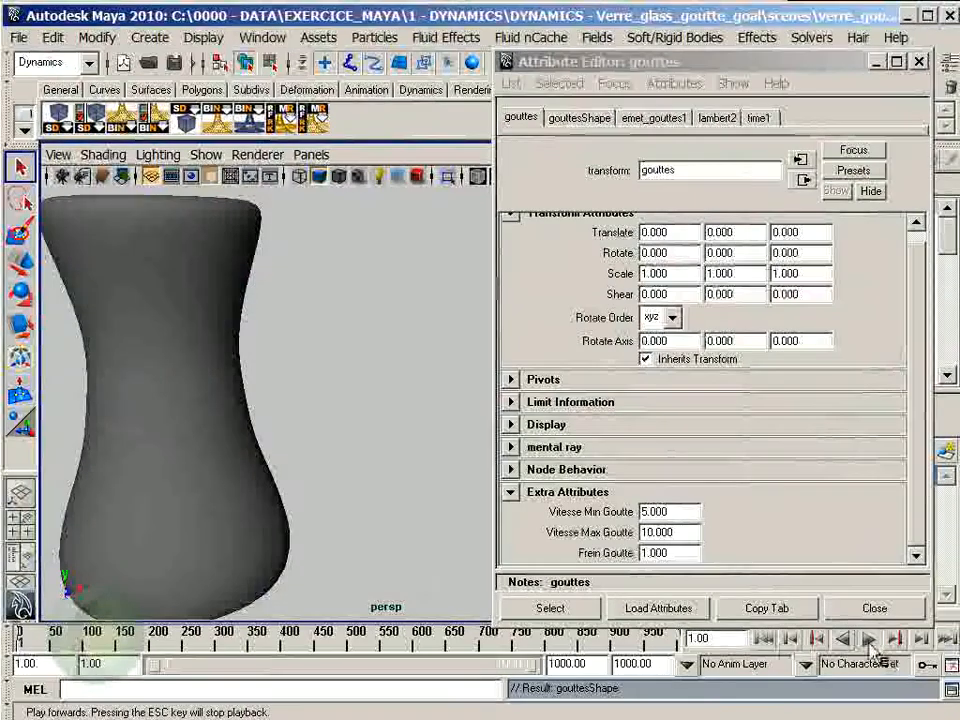
- Play the simulation to test the $frein terms in the goalV expression, and rewind to the first frame
click(869, 640)
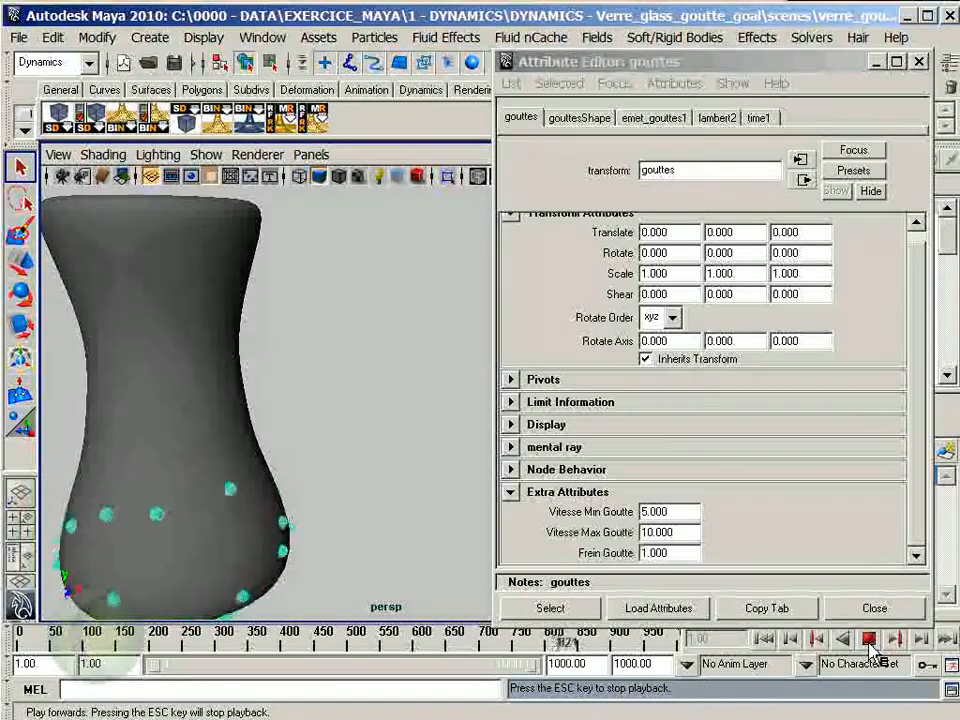
click(869, 641)
click(772, 640)
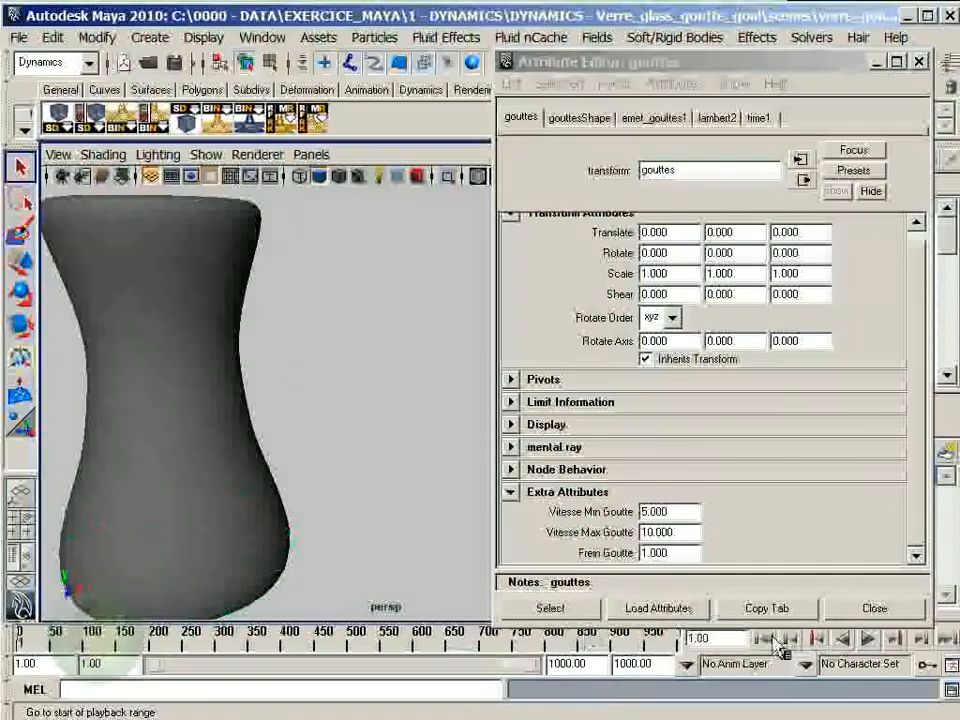
- Set Frein Goutte to 3 and replay the simulation briefly from the first frame
double_click(684, 554)
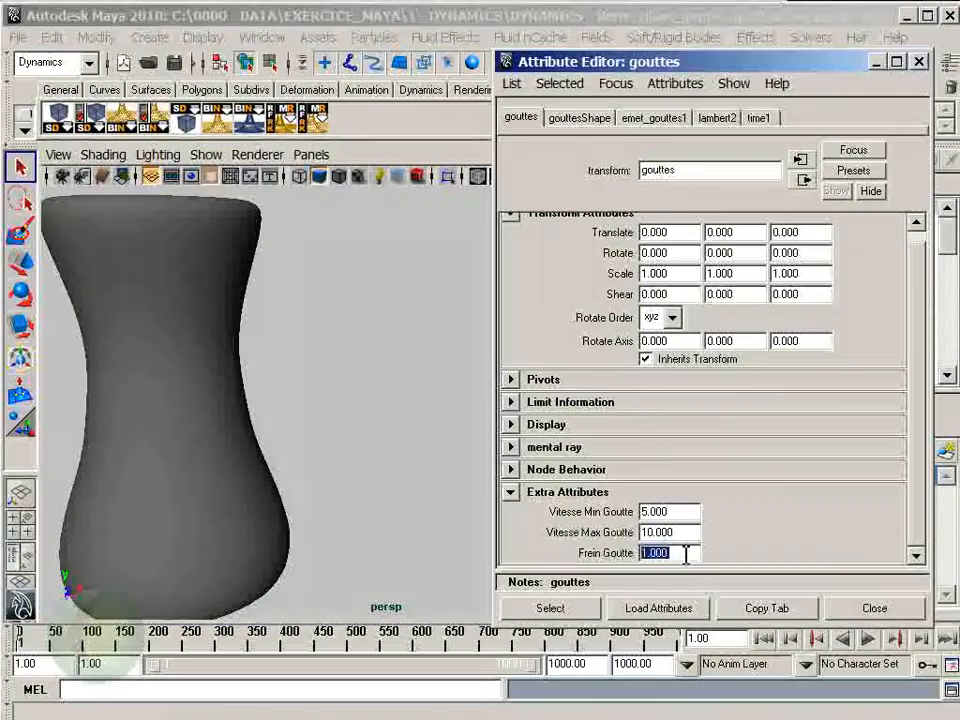
text(3)
key(Return)
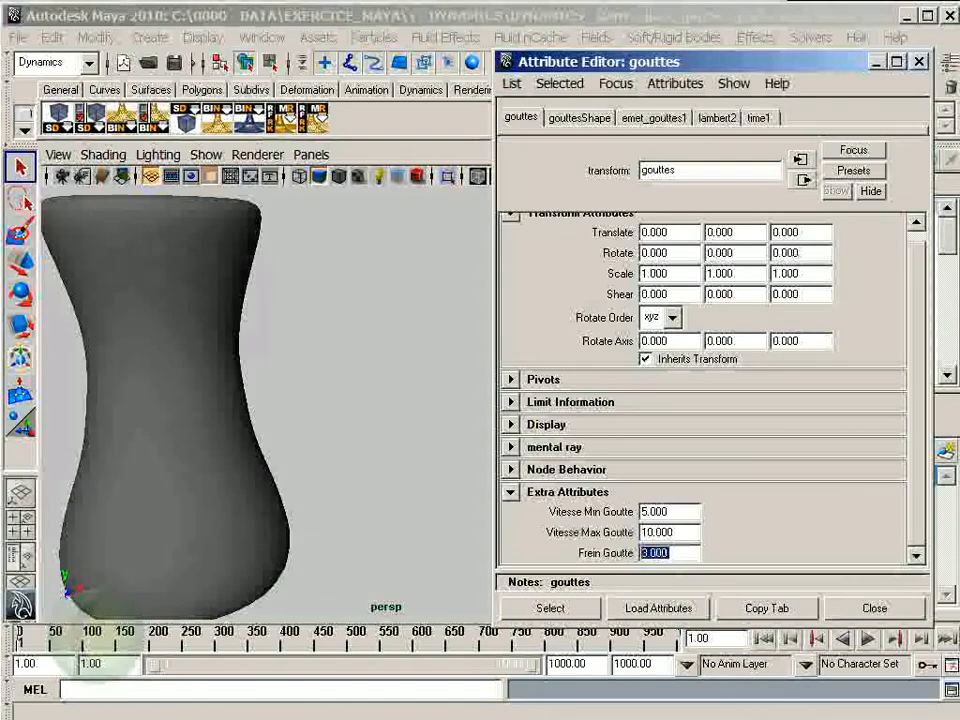
click(772, 642)
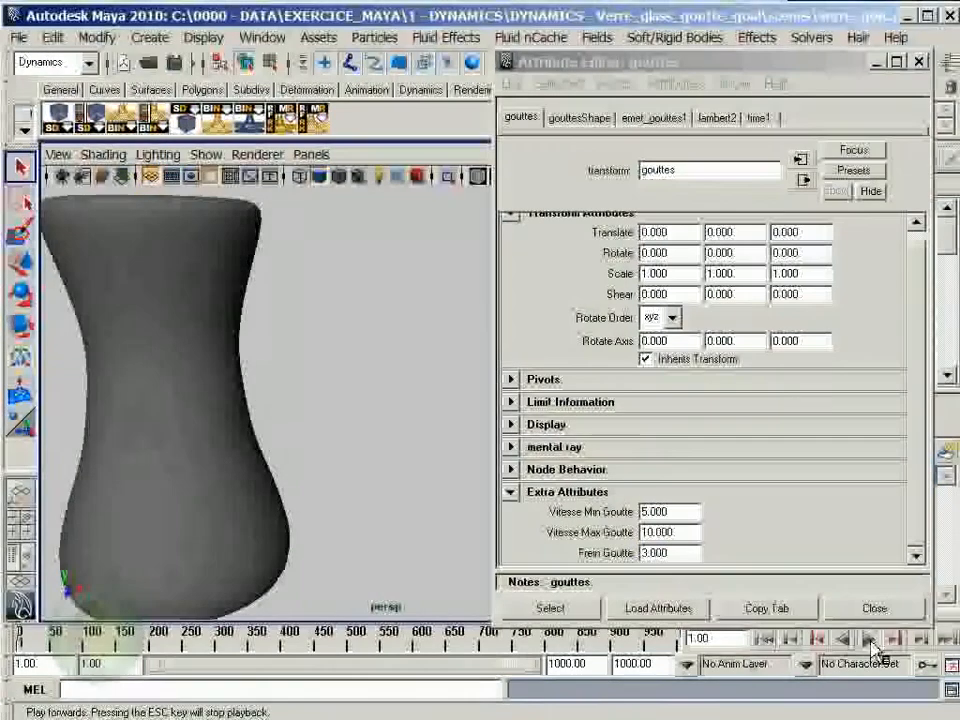
click(869, 639)
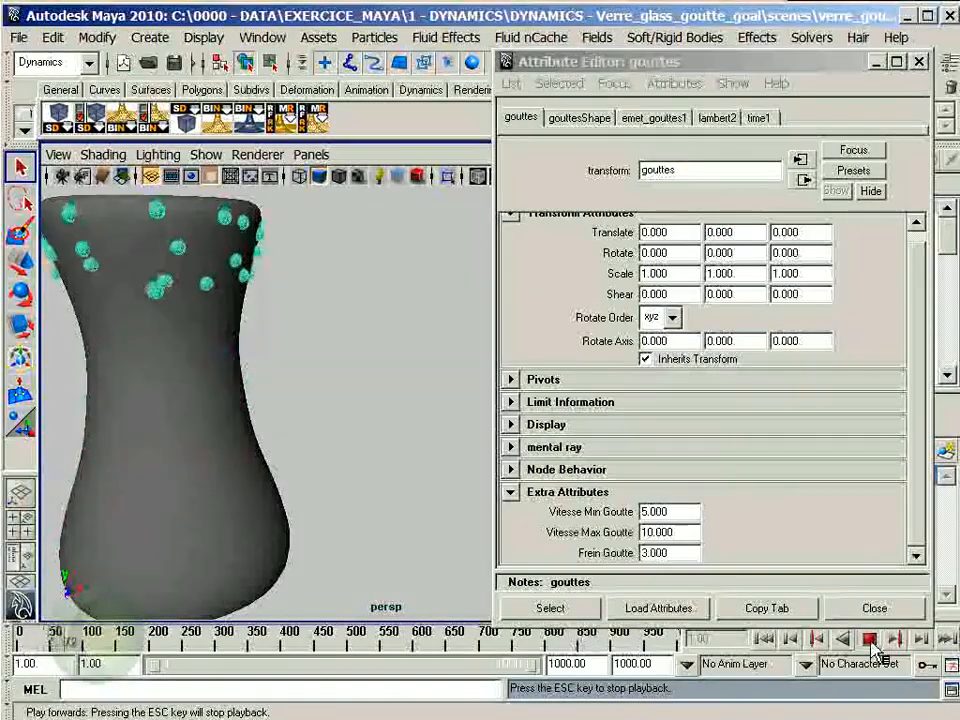
click(870, 641)
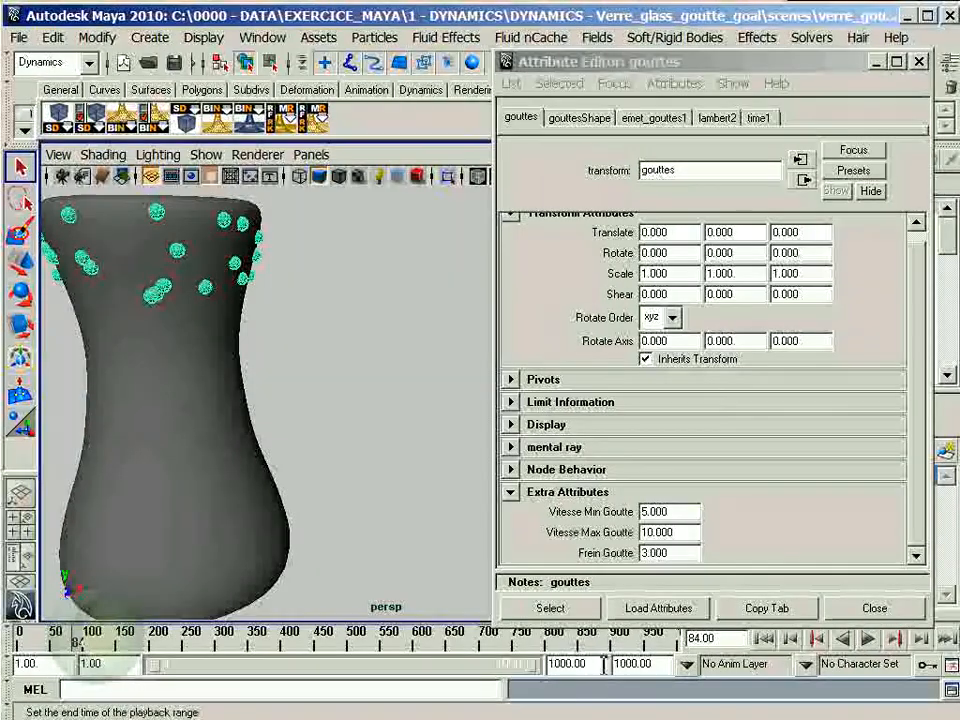
- Extend the end of the playback range to frame 2000 and replay the simulation from the first frame
drag(604, 665, 516, 666)
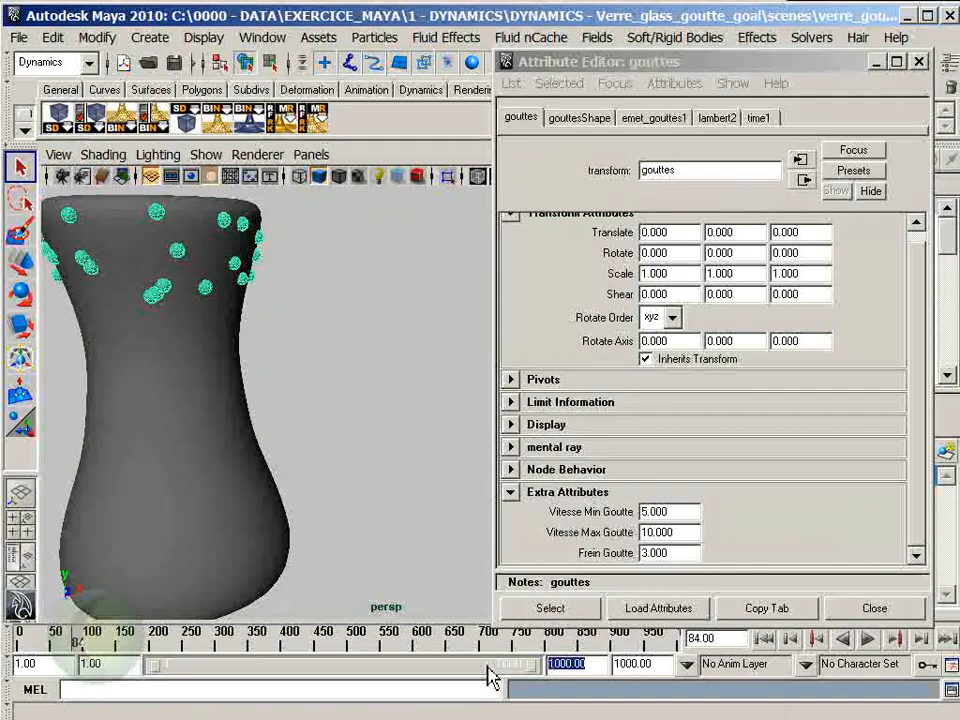
text(2000)
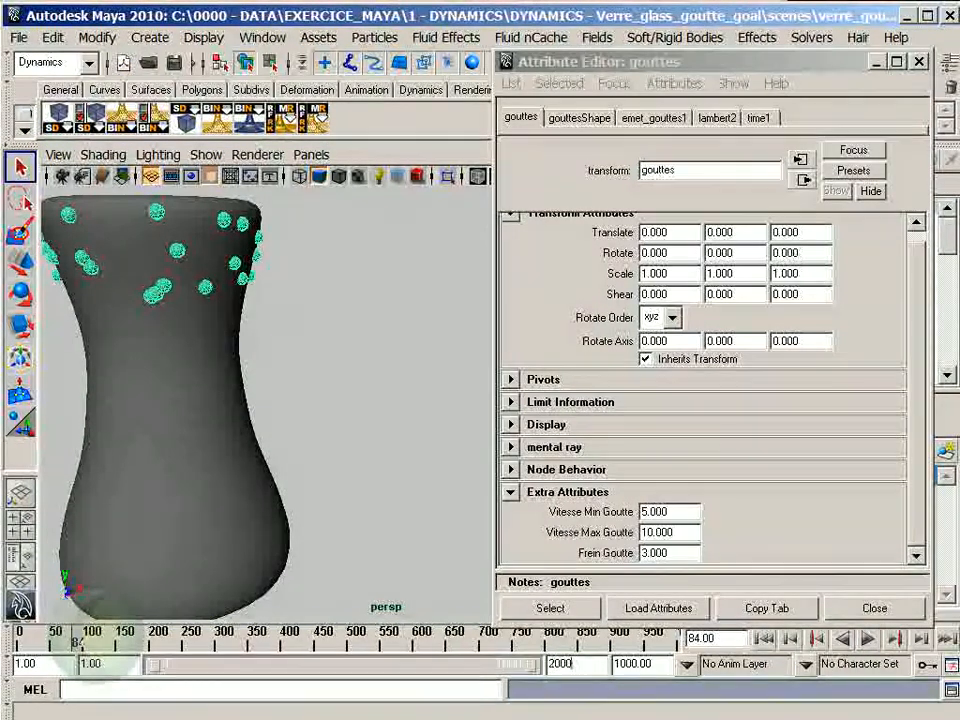
key(Return)
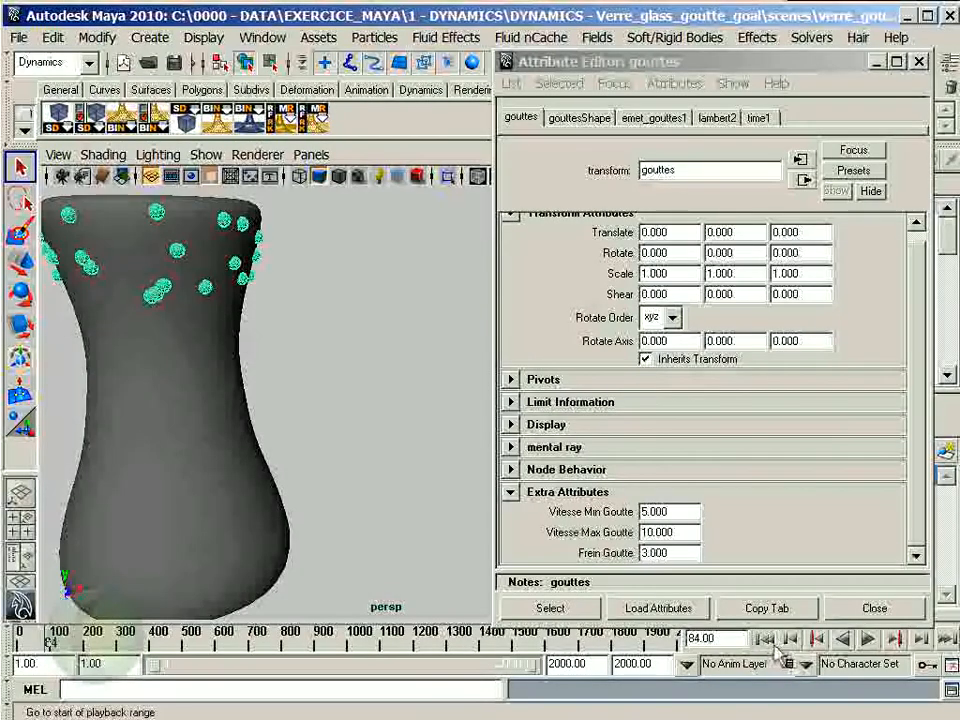
click(770, 641)
click(869, 640)
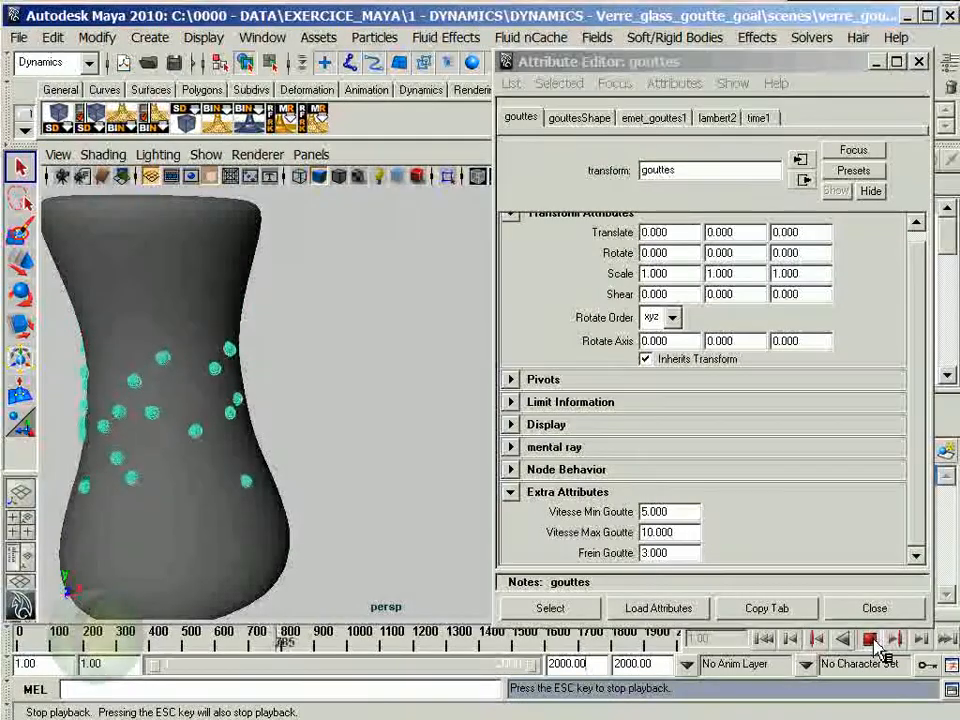
click(869, 640)
- Set Vitesse Max Goutte to 100 and replay the simulation from the first frame
click(683, 535)
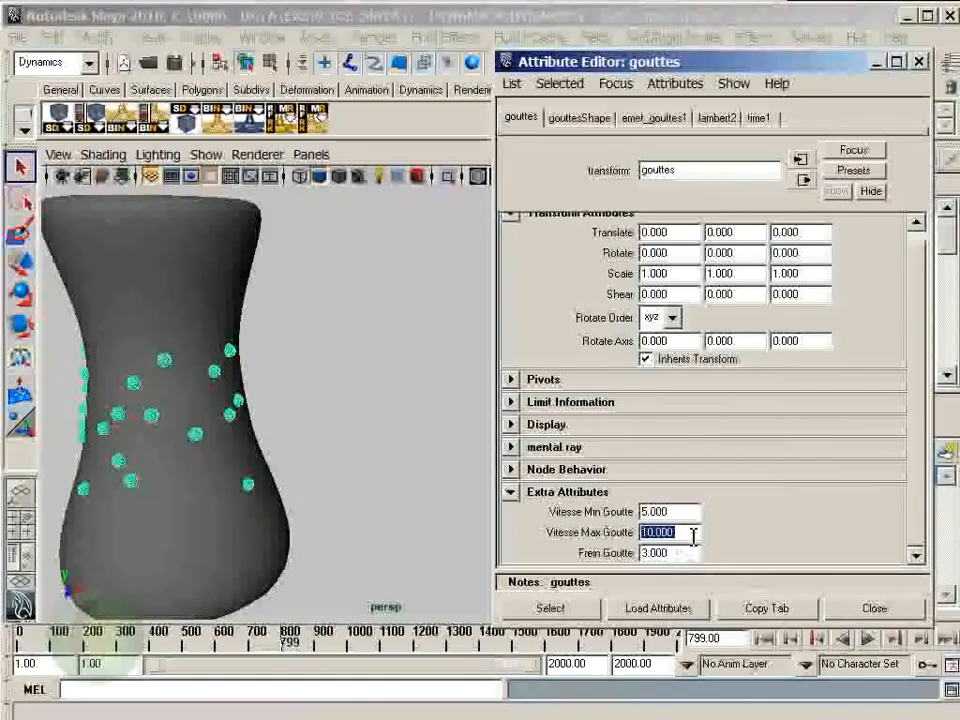
text(100)
key(Return)
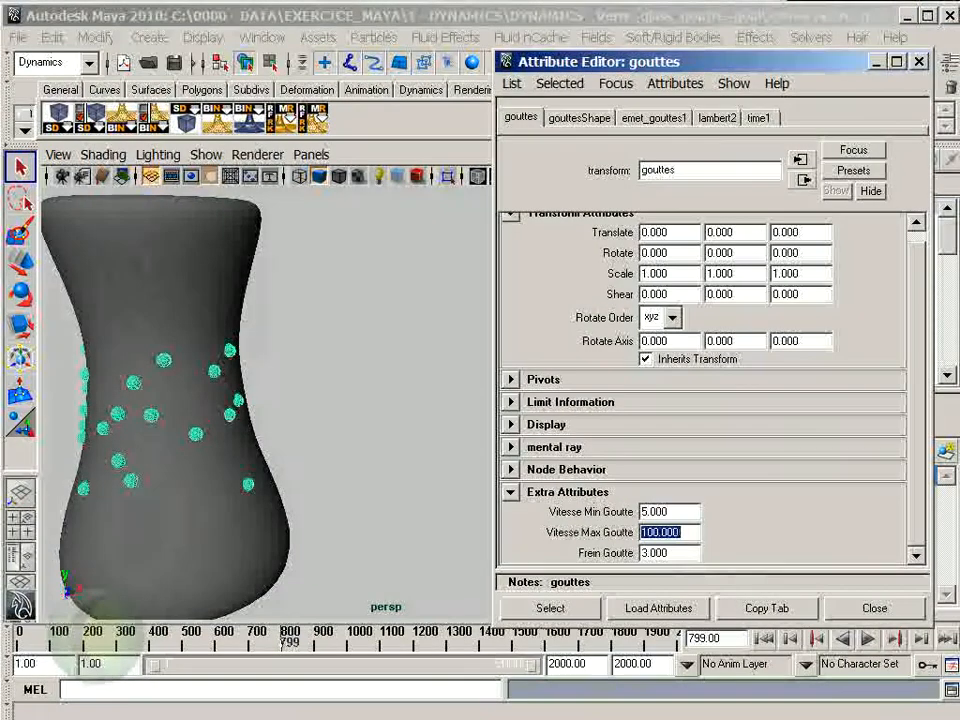
click(762, 638)
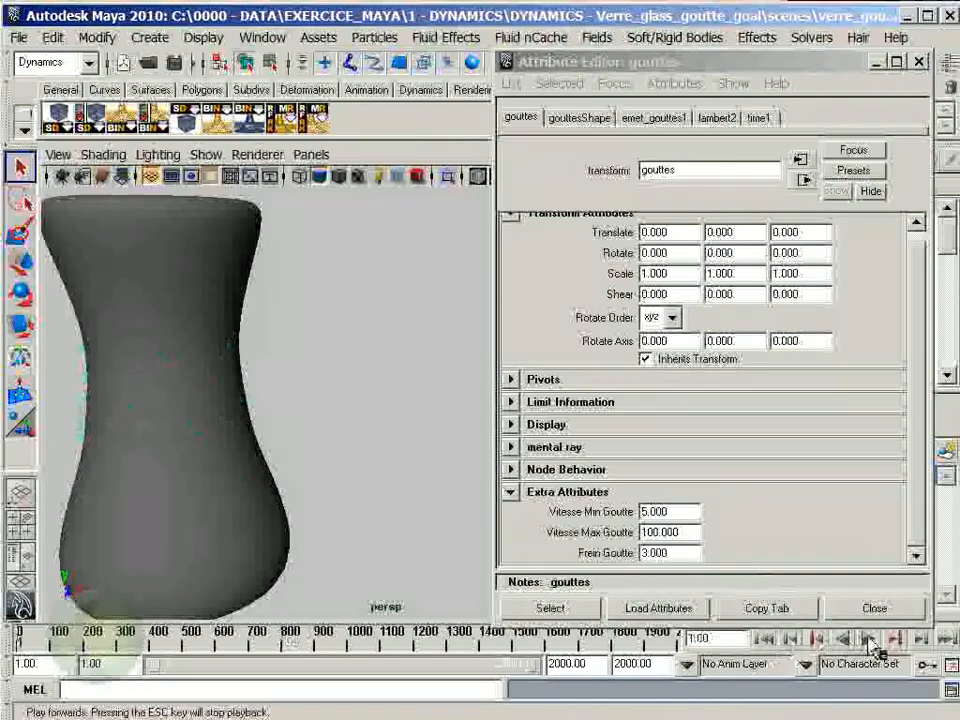
click(870, 639)
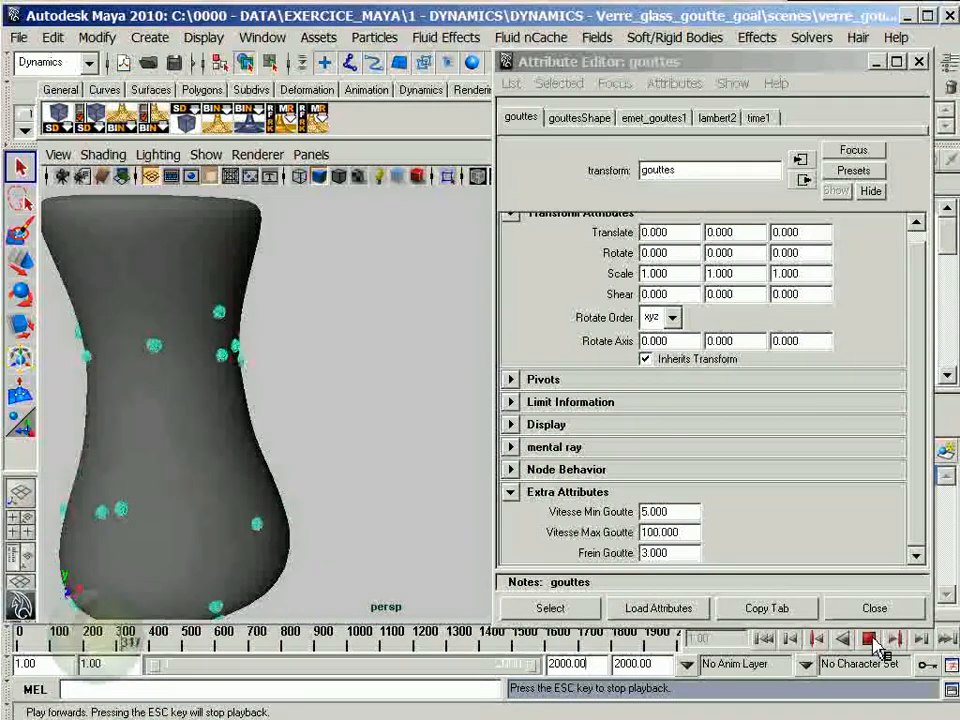
click(870, 639)
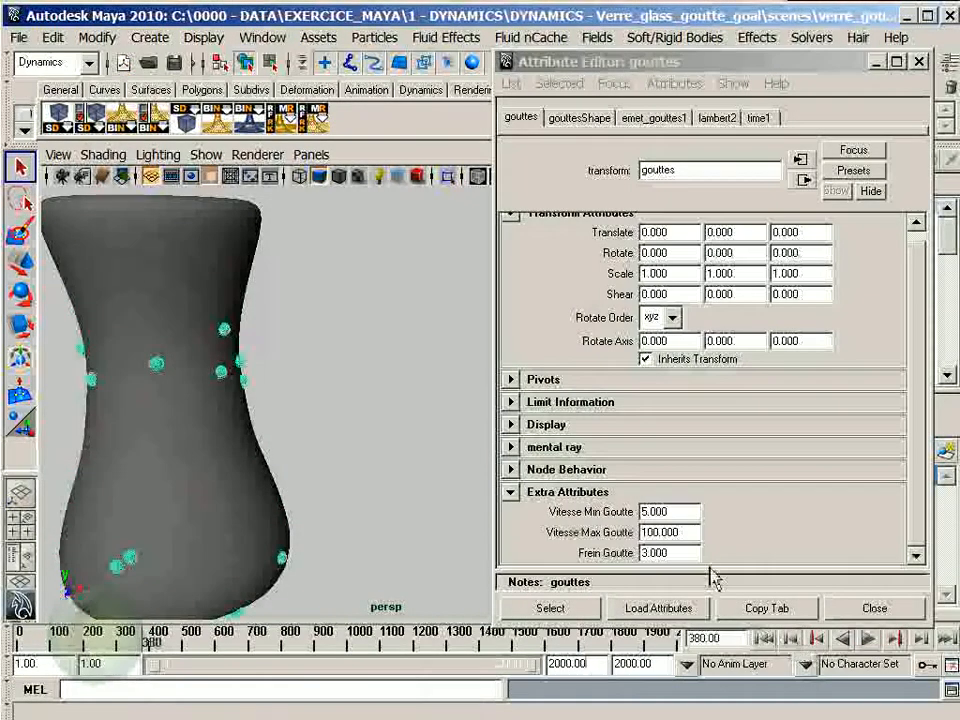
- Set Vitesse Max Goutte to 50 and play the longer simulation from the first frame
click(700, 533)
text(50)
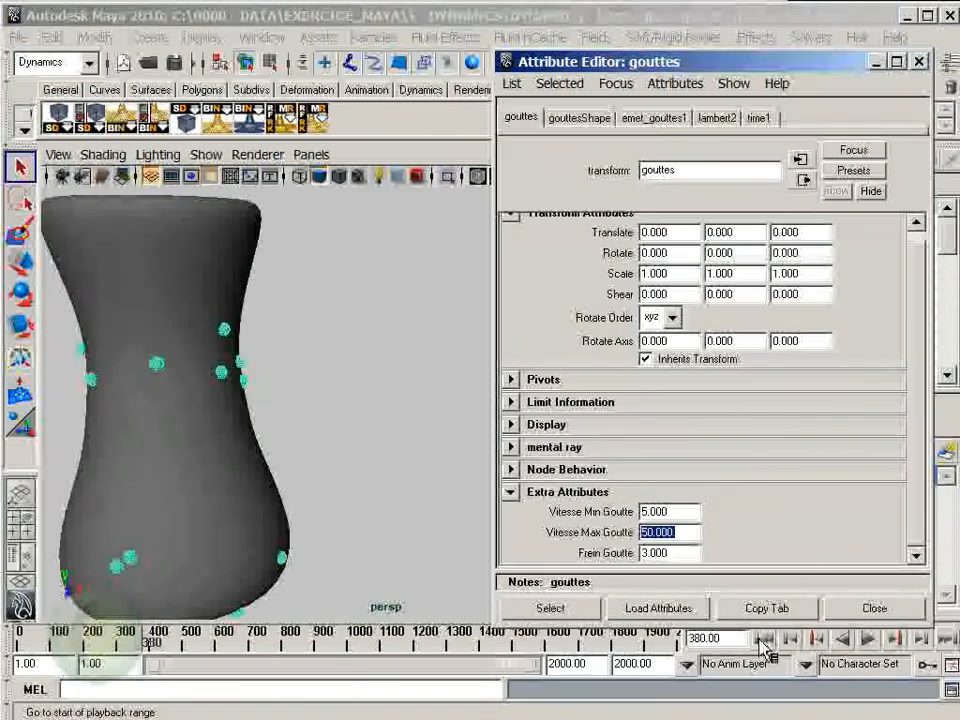
click(763, 638)
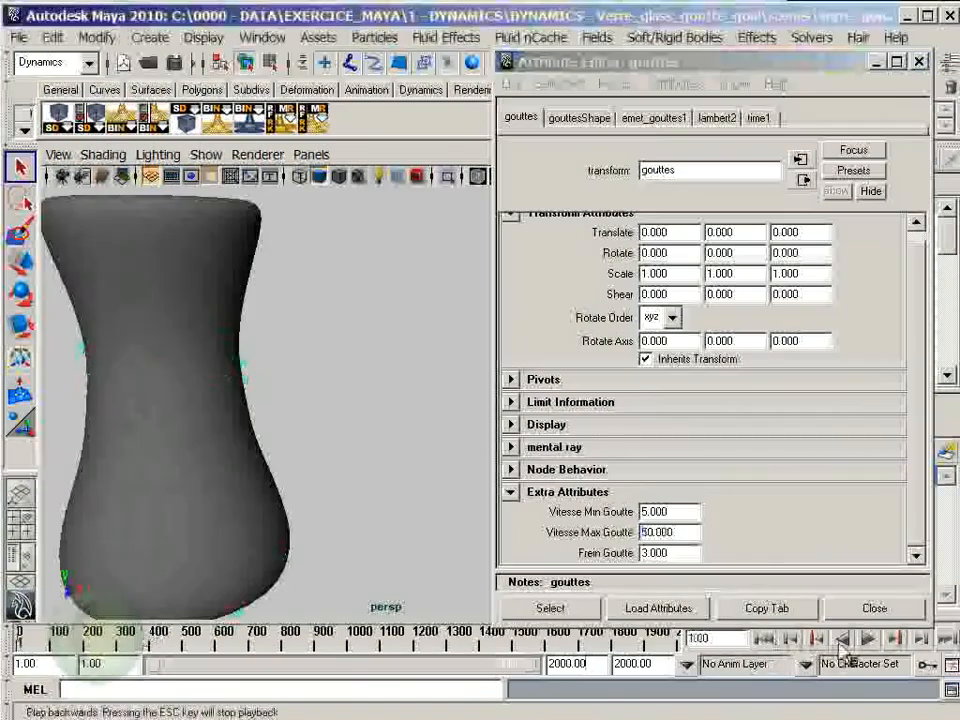
click(872, 639)
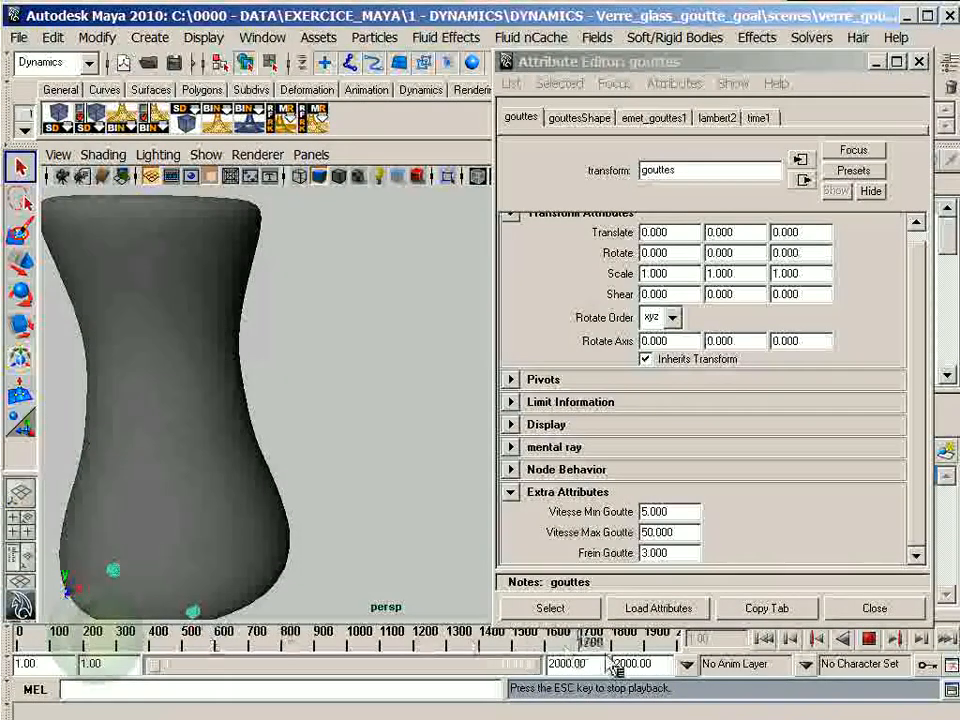
click(868, 638)
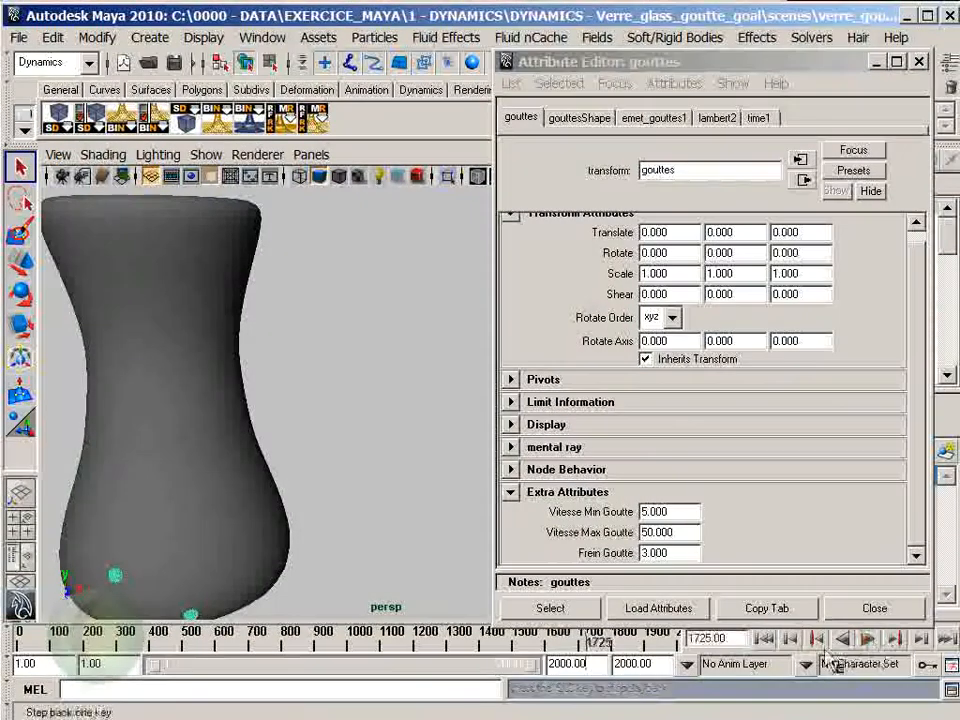
- Rewind to the first frame and play the simulation once more to examine the drops' sliding motion
click(764, 639)
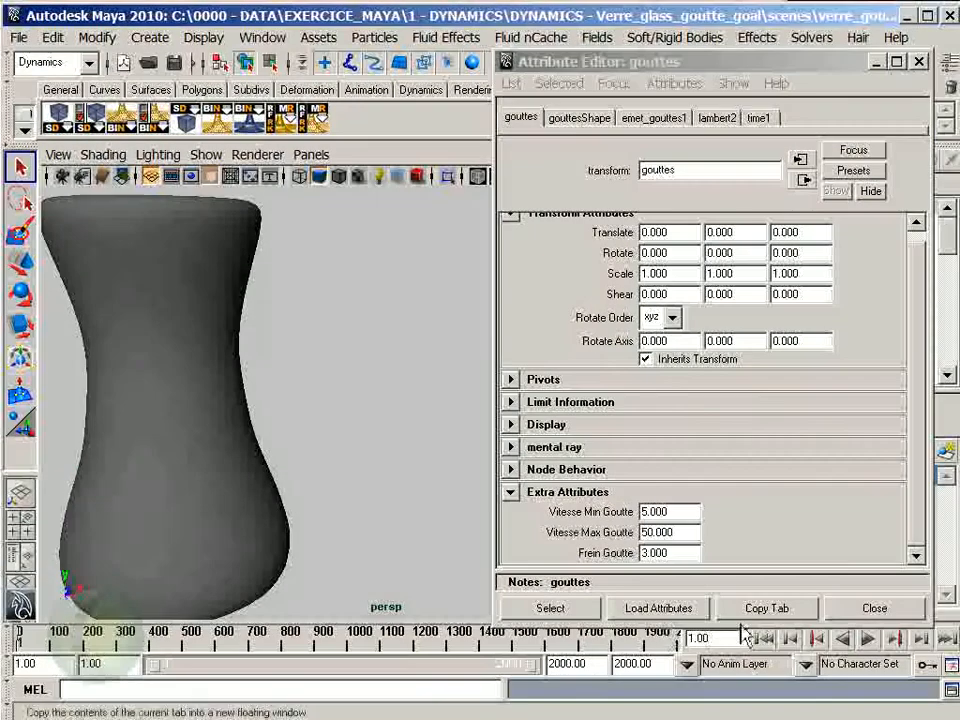
click(876, 641)
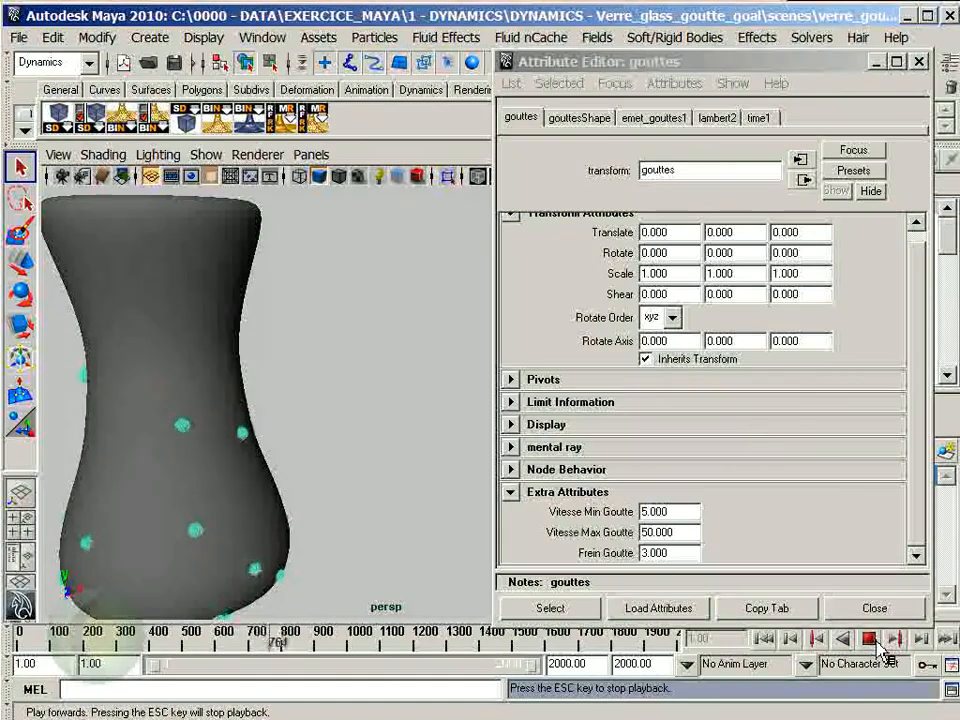
click(876, 641)
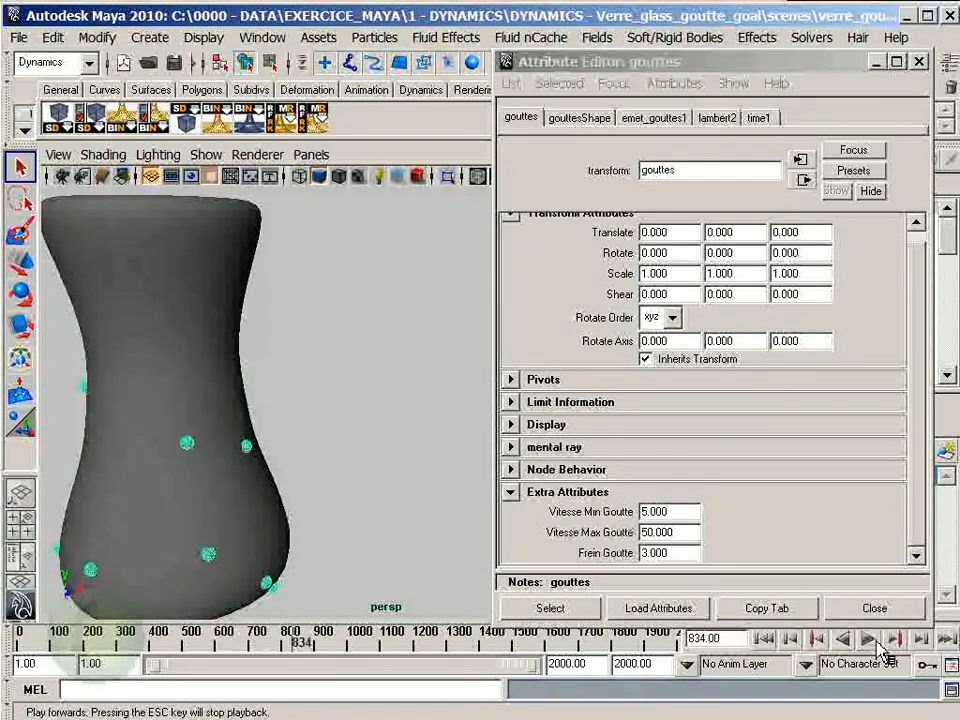